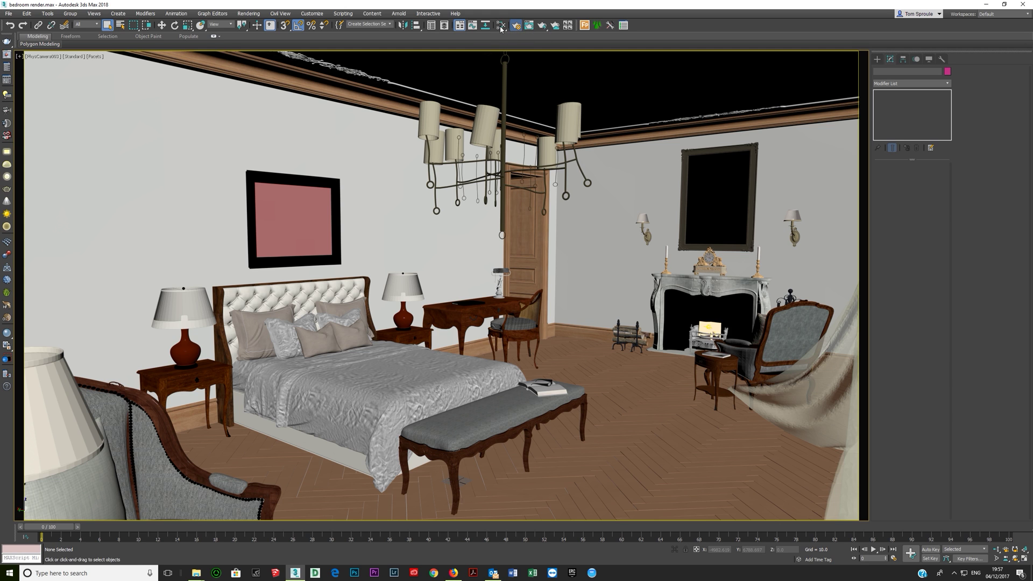
# Open the render setup and the Slate Material Editor, and create a new VRayMtl node in View1.
pyautogui.press('F10')
pyautogui.click(501, 25)
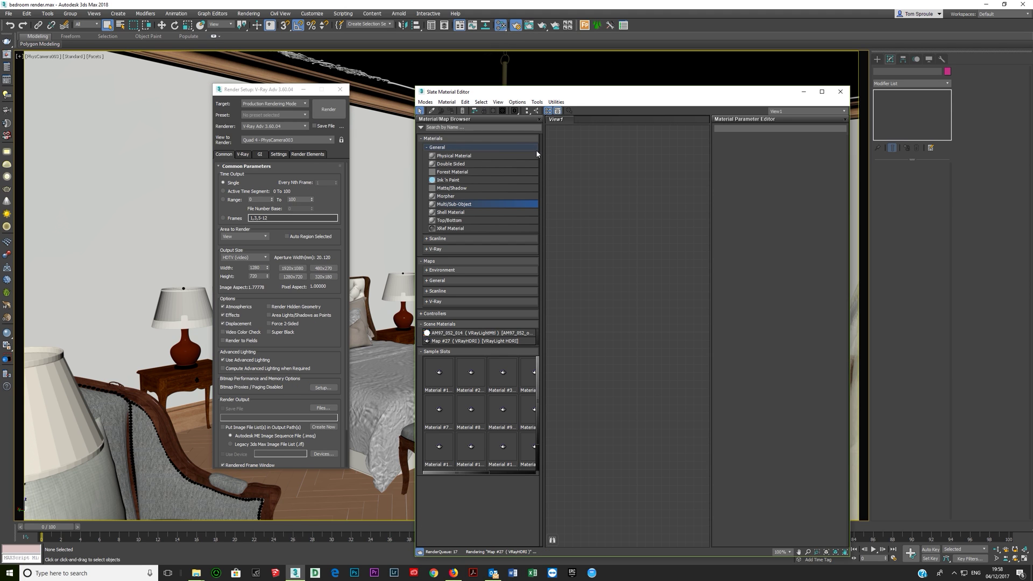
pyautogui.click(433, 147)
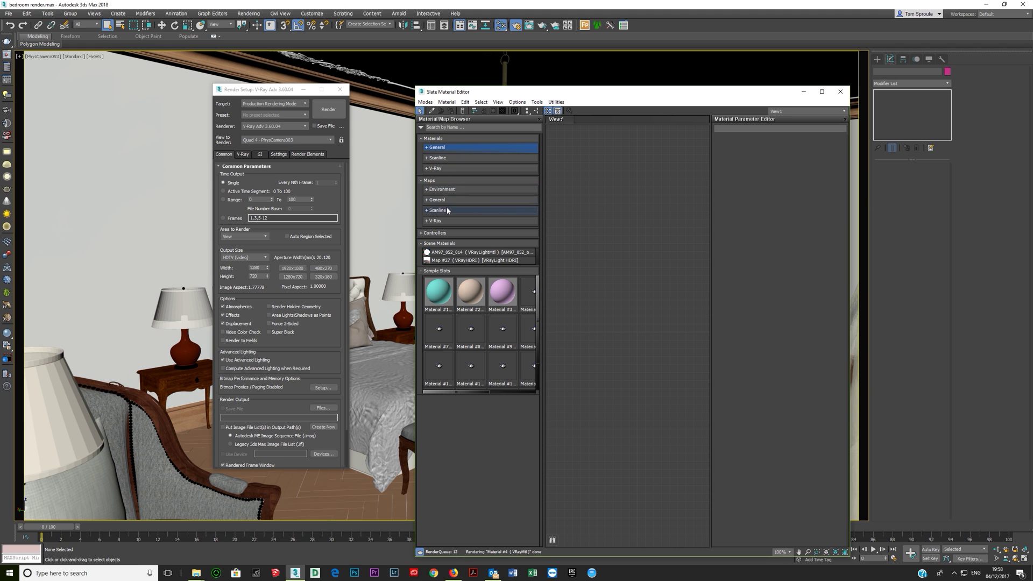
pyautogui.click(436, 168)
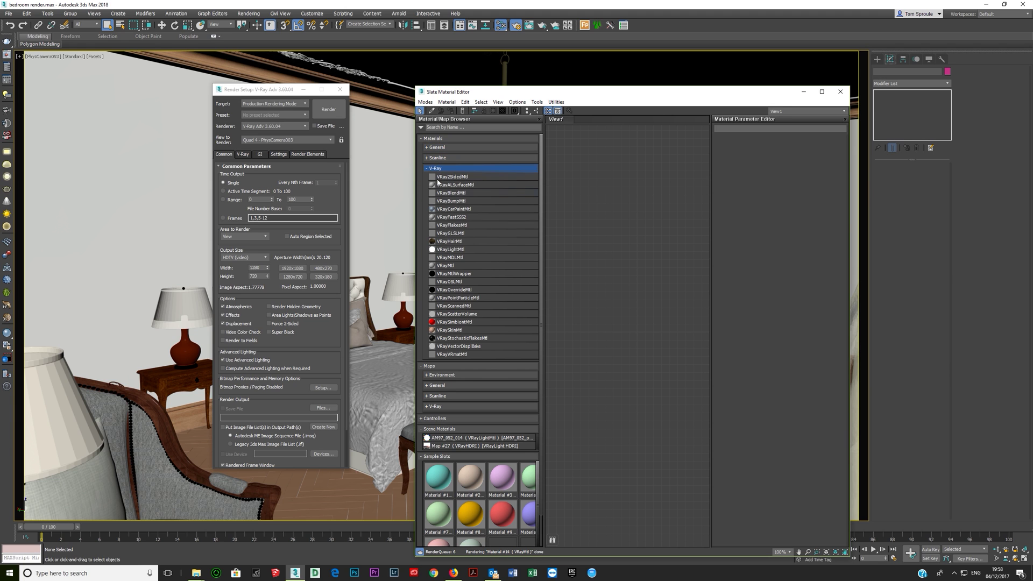
pyautogui.doubleClick(445, 266)
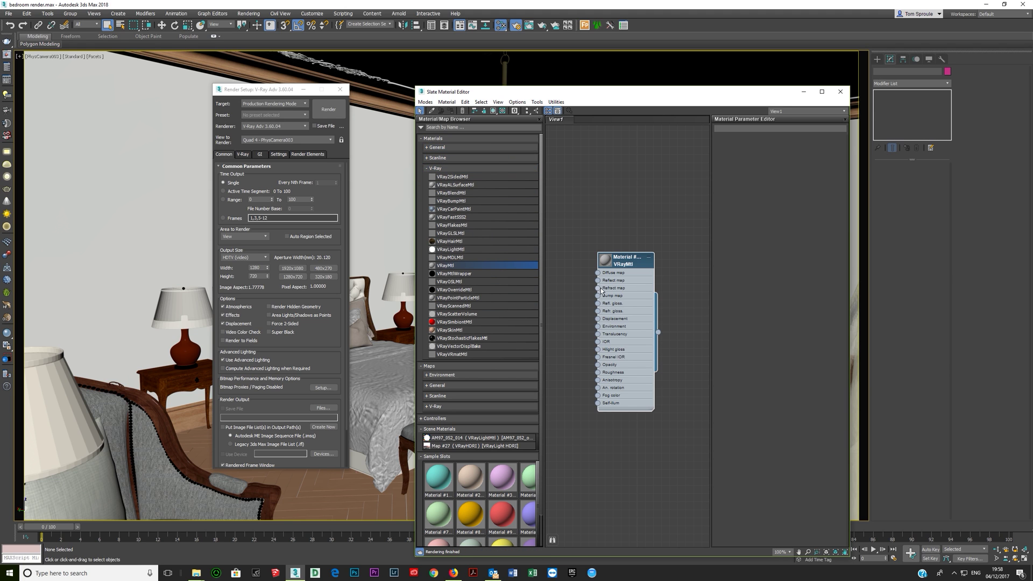
# Switch the renderer to Arnold and back to V-Ray Adv 3.60.04, and dismiss the render messages.
pyautogui.click(288, 127)
pyautogui.click(264, 177)
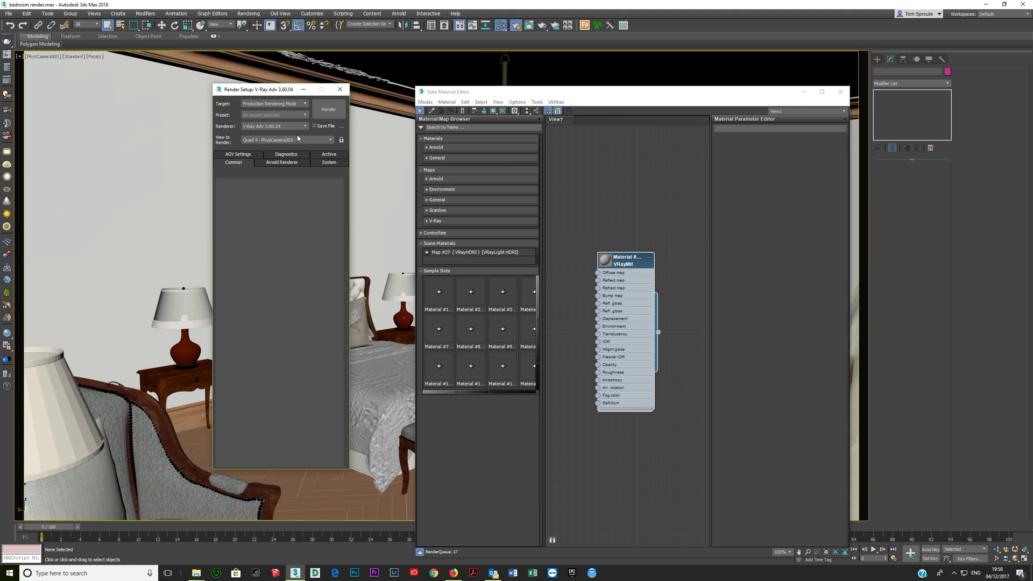
pyautogui.click(290, 127)
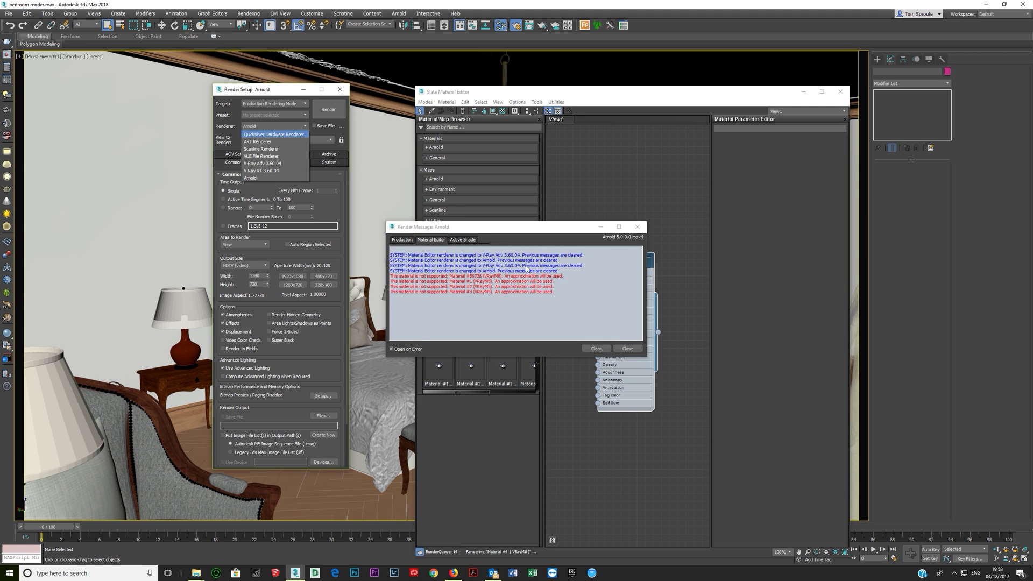
pyautogui.click(283, 129)
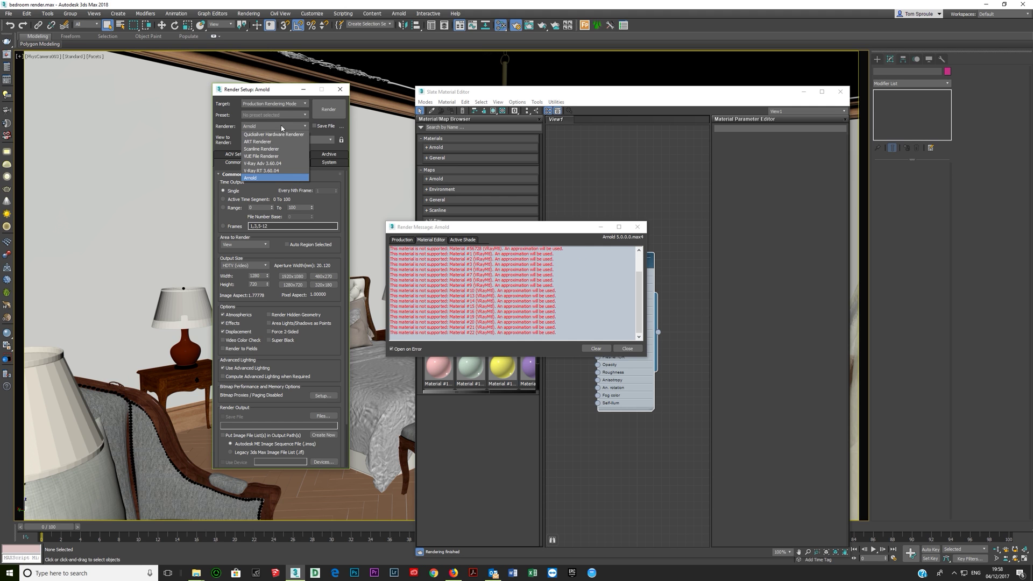
pyautogui.click(269, 167)
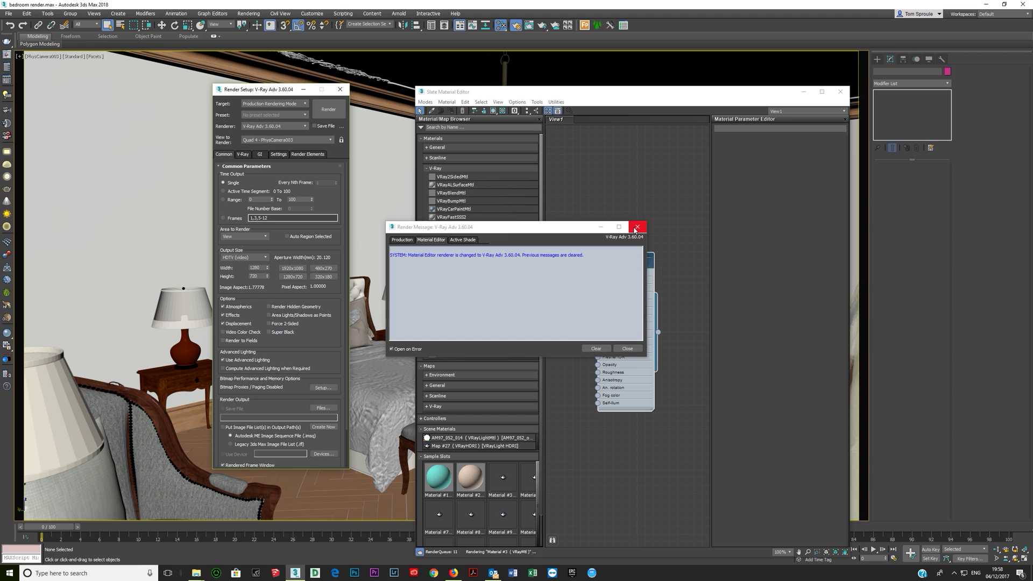
pyautogui.click(637, 228)
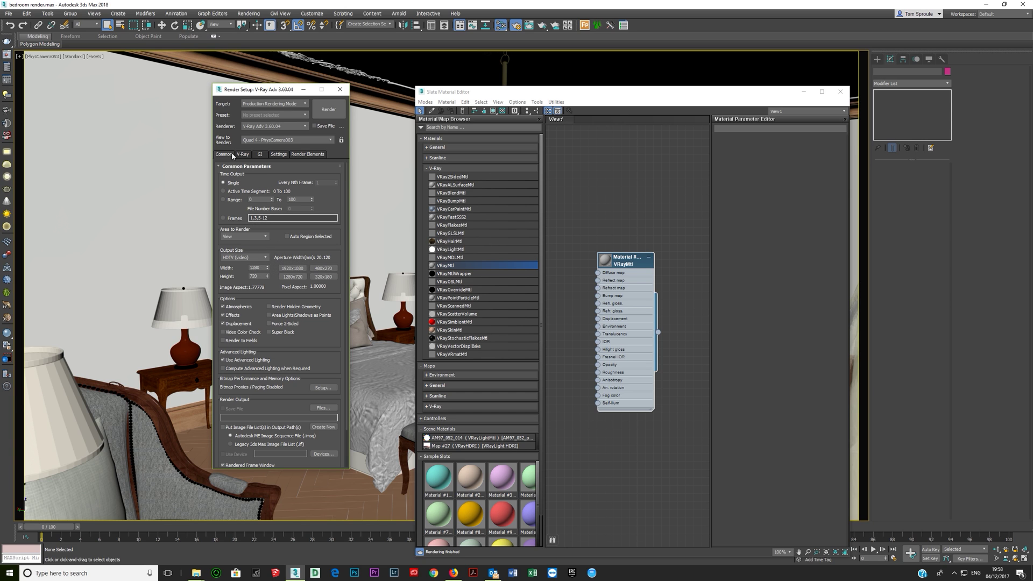
# Review the output size presets and the width and height settings of the render.
pyautogui.doubleClick(256, 268)
pyautogui.doubleClick(254, 277)
pyautogui.click(263, 257)
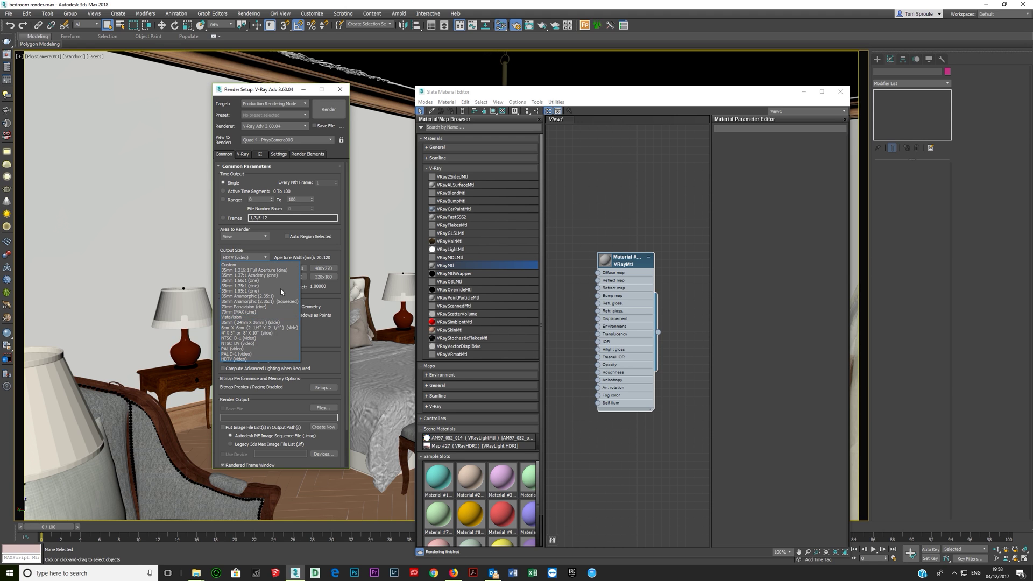
pyautogui.click(279, 258)
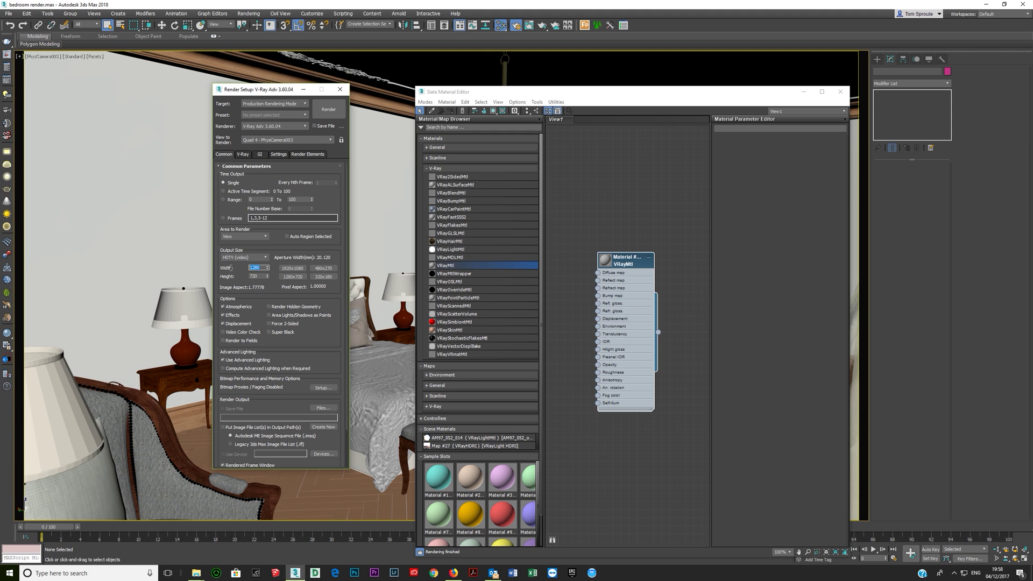
pyautogui.click(265, 258)
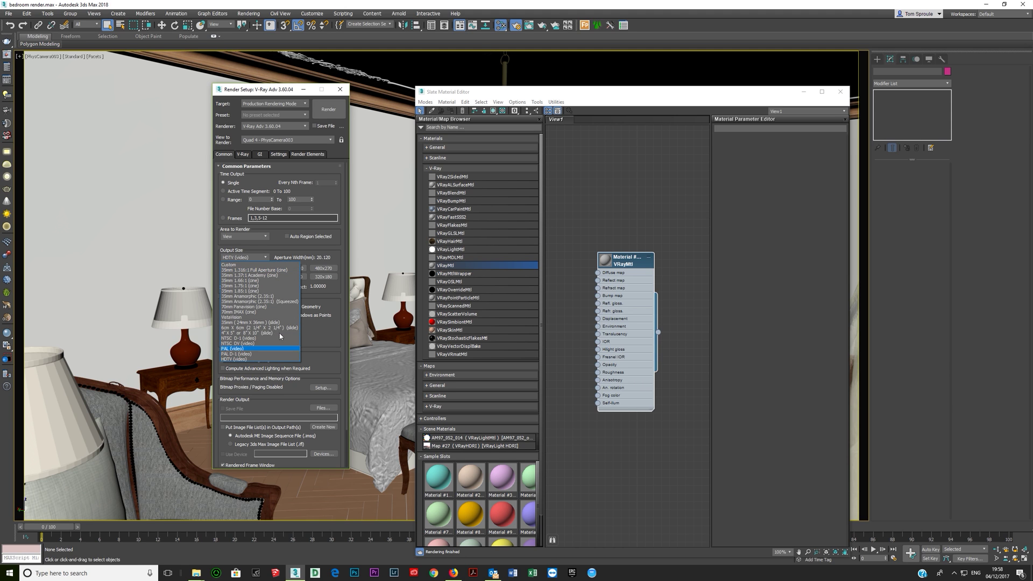
pyautogui.click(294, 257)
pyautogui.click(257, 268)
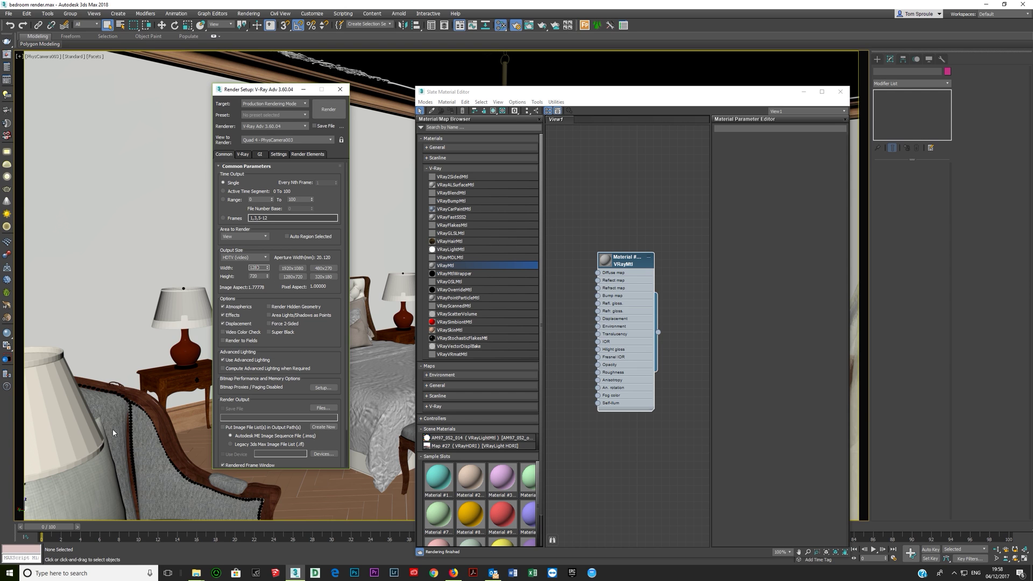
pyautogui.doubleClick(257, 267)
# Rearrange the open windows and switch V-Ray's Global switches to Expert mode.
pyautogui.moveTo(527, 92); pyautogui.dragTo(528, 61)
pyautogui.moveTo(267, 94); pyautogui.dragTo(243, 92)
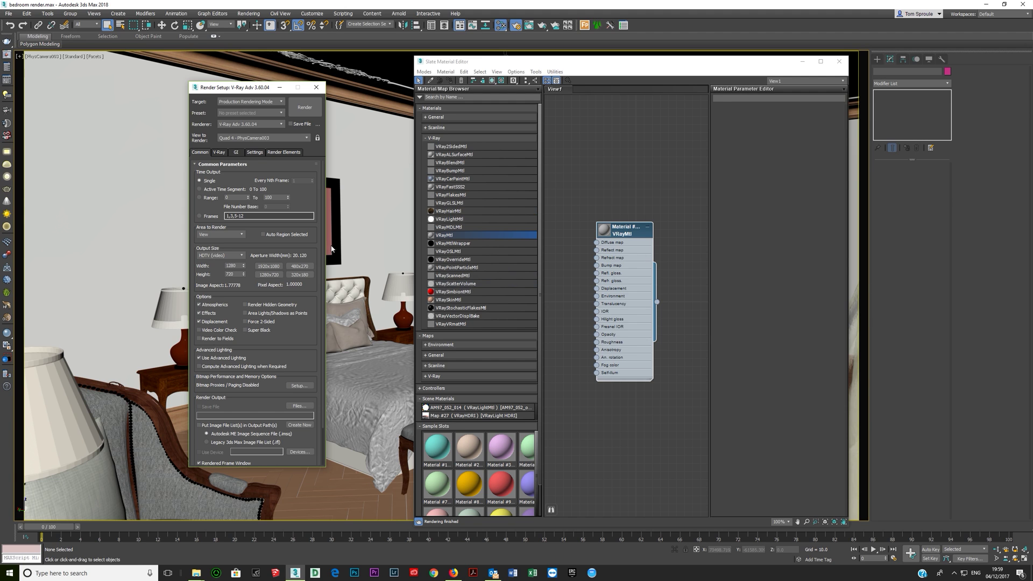
pyautogui.click(219, 152)
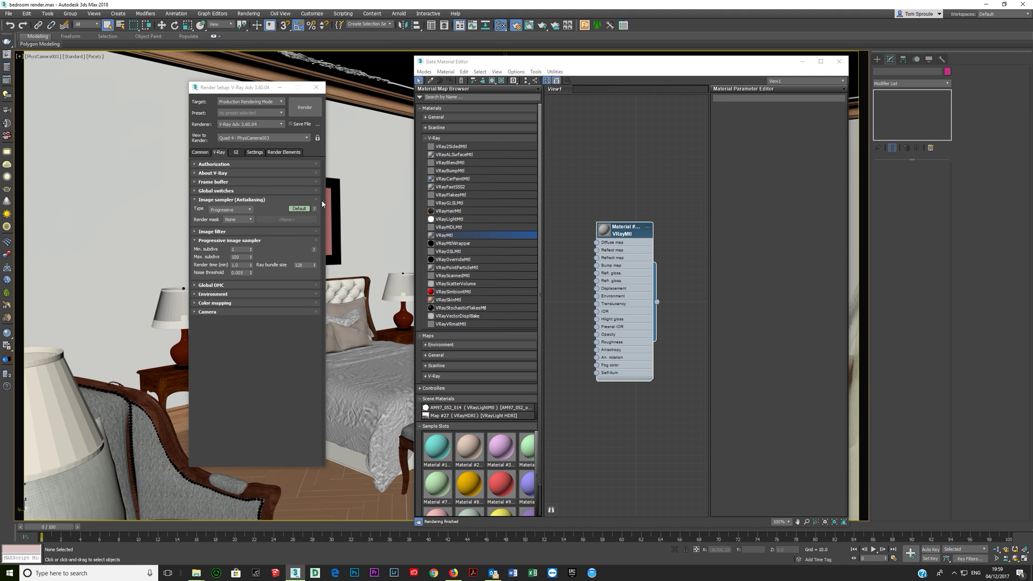
pyautogui.click(208, 191)
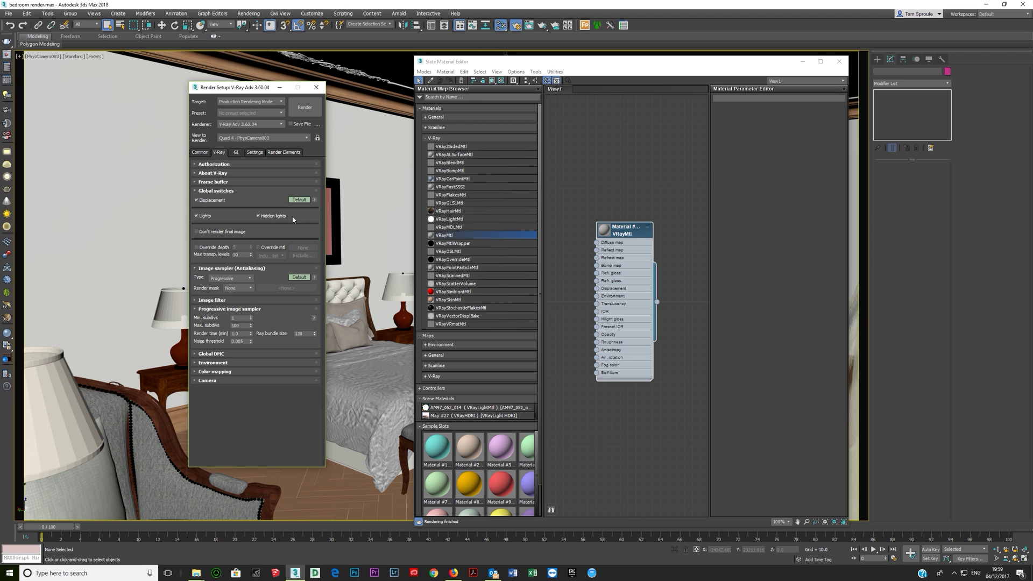
pyautogui.rightClick(299, 199)
pyautogui.click(307, 225)
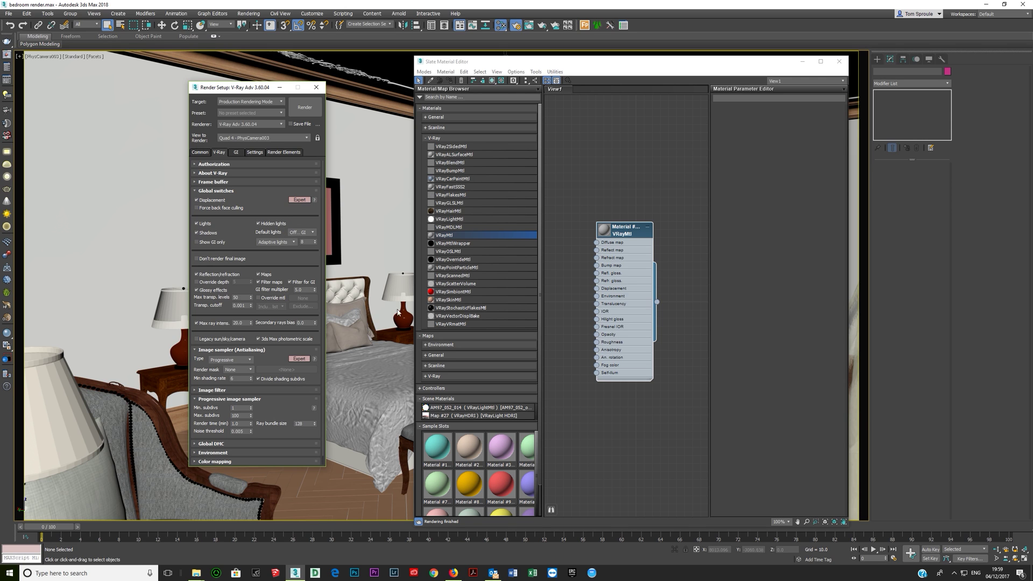
# Enable the material override in the Global switches and assign the new VRayMtl to it.
pyautogui.click(259, 298)
pyautogui.click(620, 281)
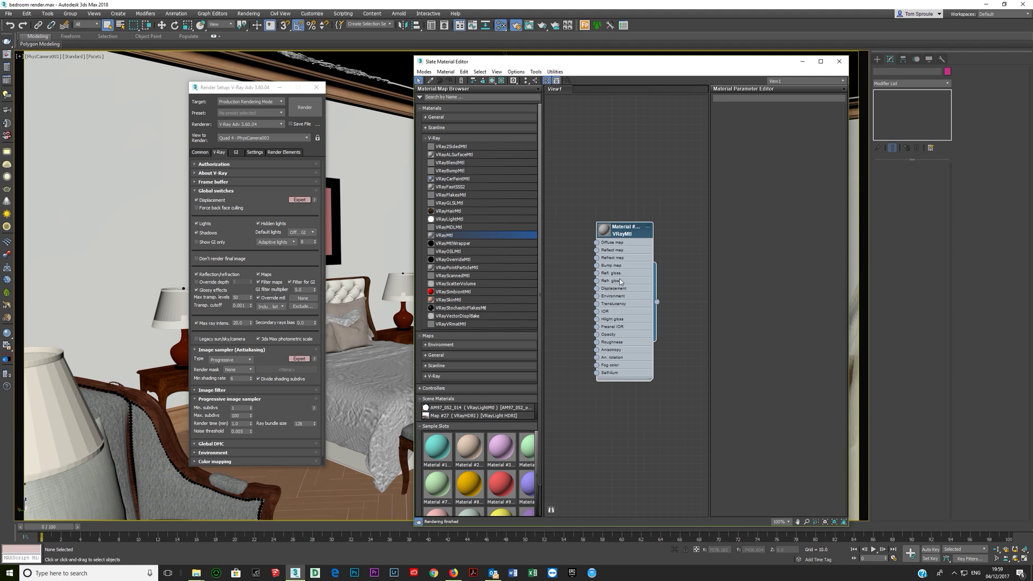
pyautogui.moveTo(658, 303); pyautogui.dragTo(304, 299)
pyautogui.click(239, 302)
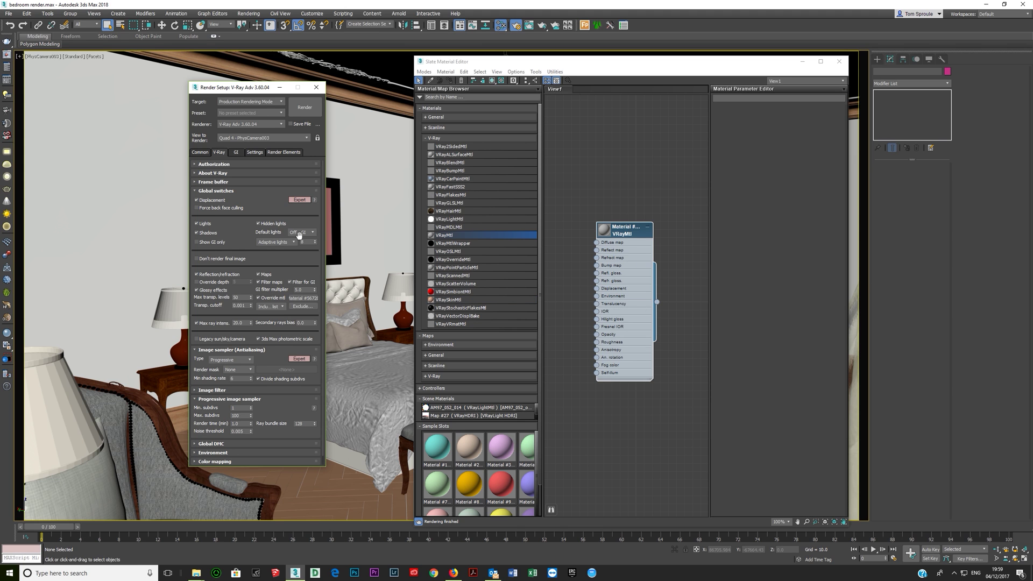
pyautogui.moveTo(252, 91); pyautogui.dragTo(205, 75)
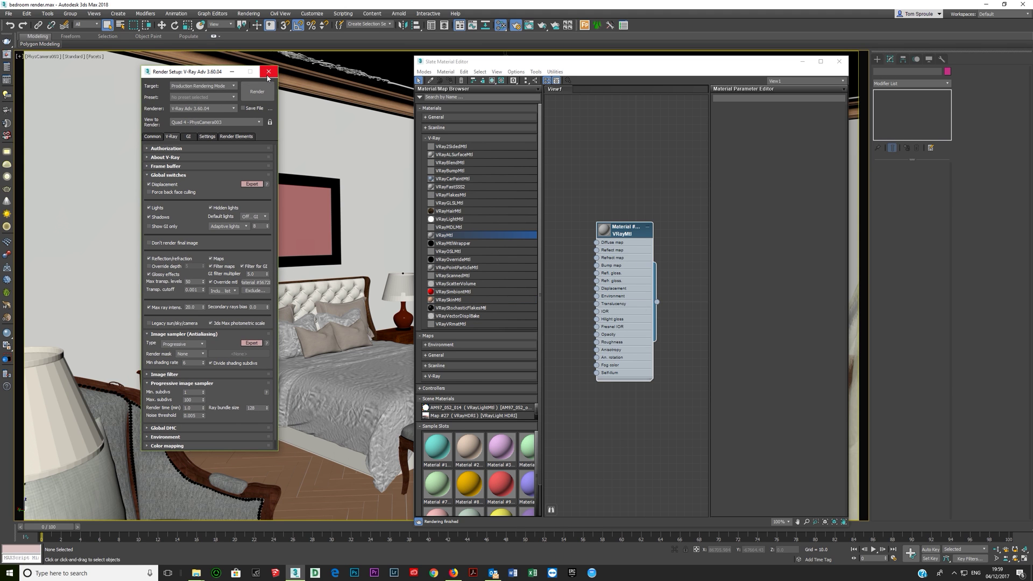
pyautogui.click(159, 138)
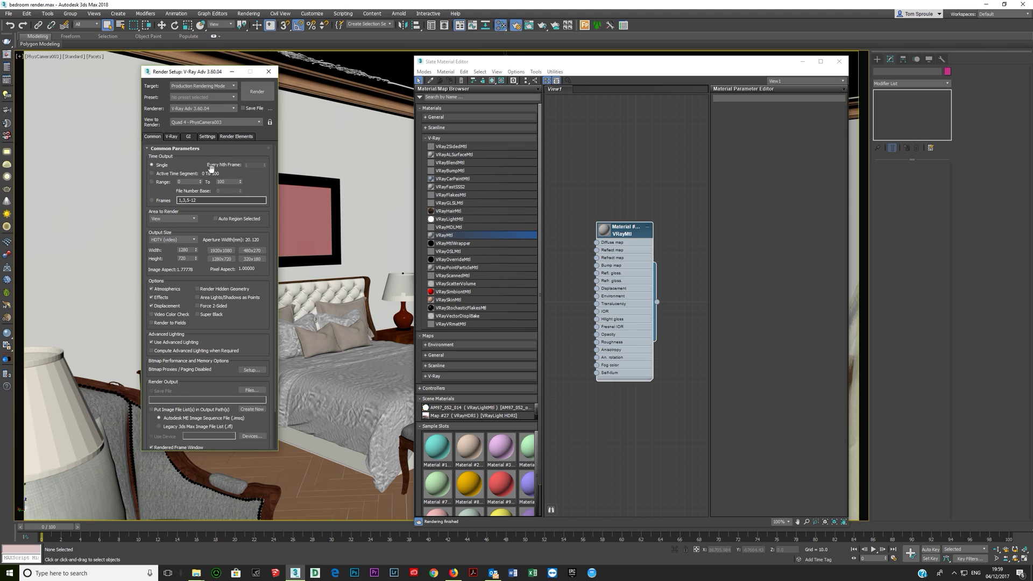
pyautogui.click(171, 136)
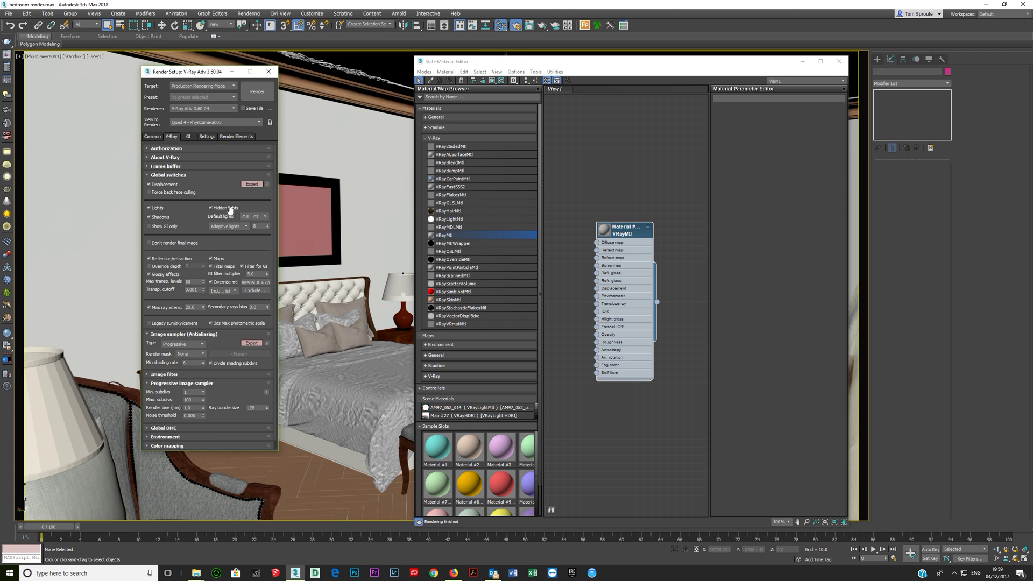
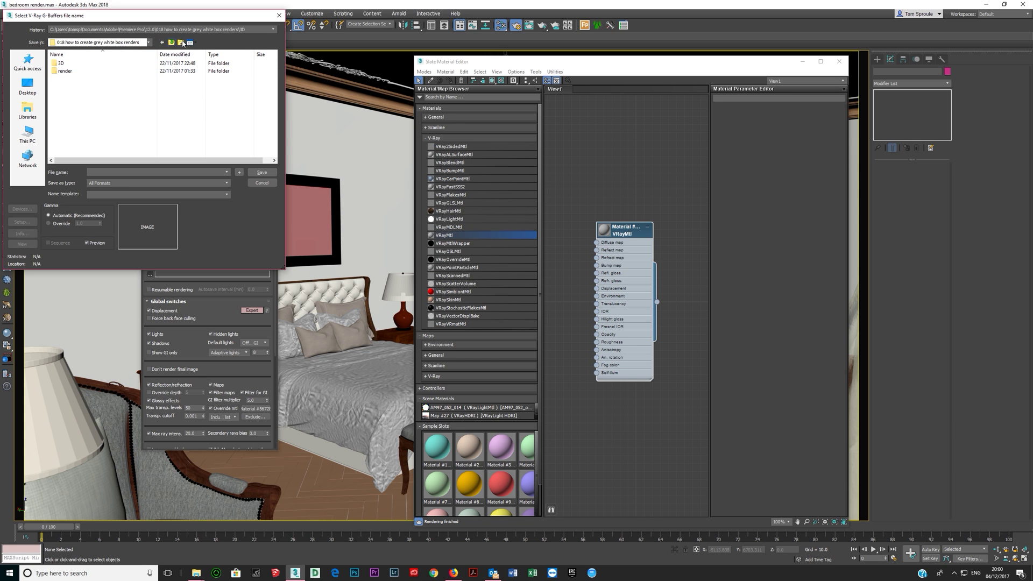
# Create a folder named Presentation beside the 3D and render folders and open it as the save location.
pyautogui.click(181, 42)
pyautogui.write('pRE')
pyautogui.press('BackSpace')
pyautogui.press('BackSpace')
pyautogui.press('BackSpace')
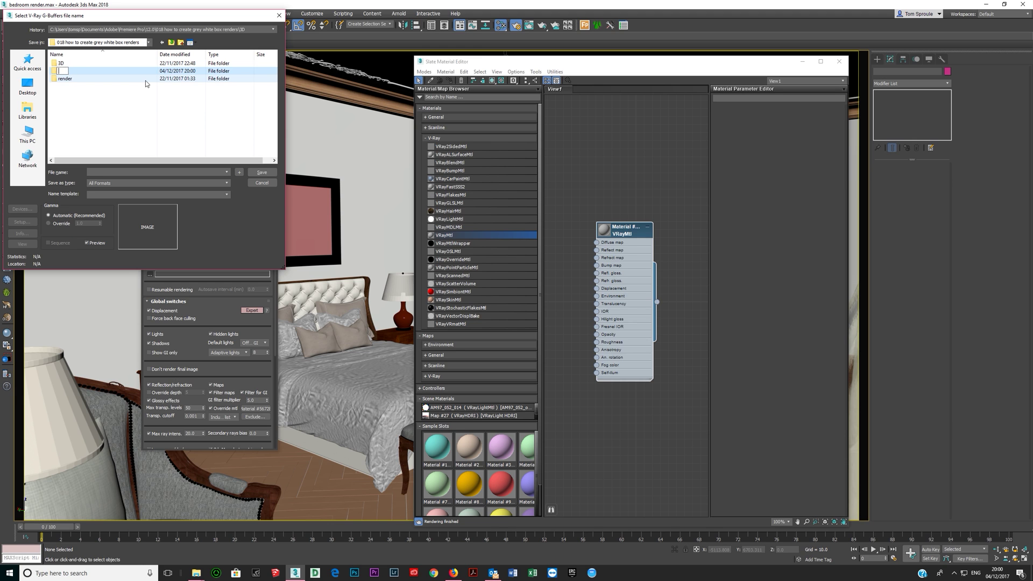
pyautogui.write('Presentation')
pyautogui.press('Return')
pyautogui.press('Return')
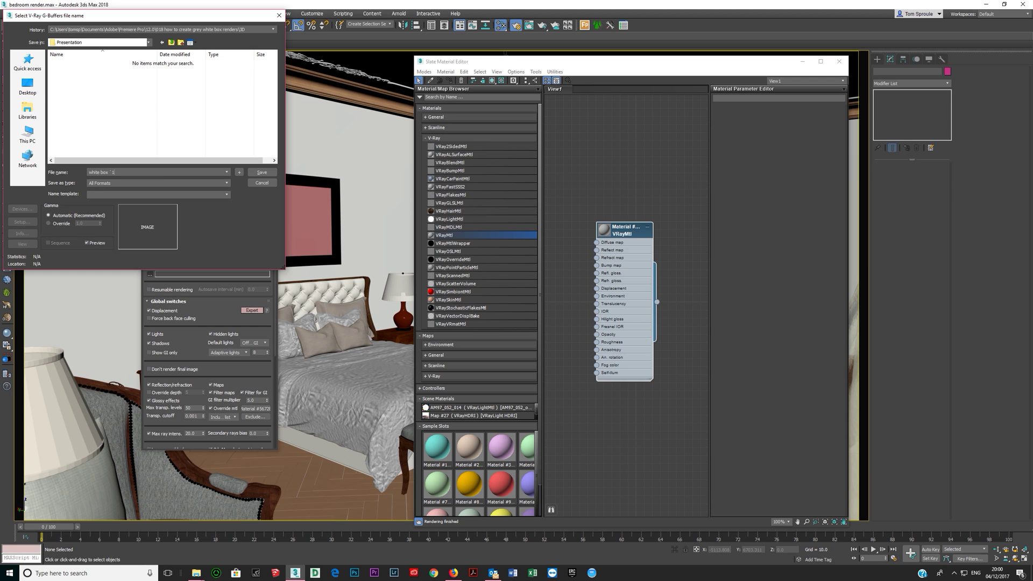
# Save the separate render channels output as a JPEG file named white box 1, accepting the image quality settings.
pyautogui.click(165, 184)
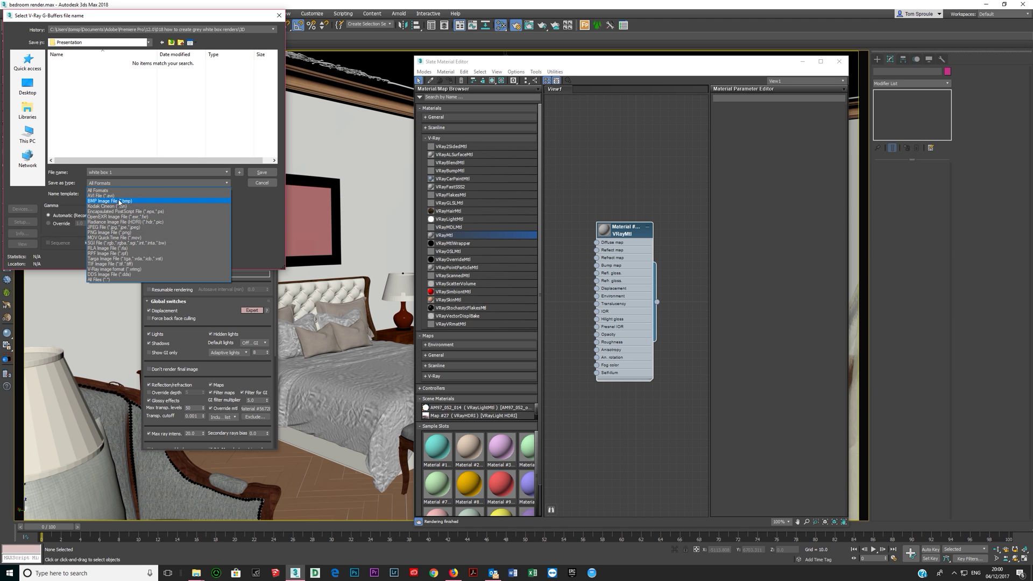
pyautogui.click(122, 227)
pyautogui.click(262, 173)
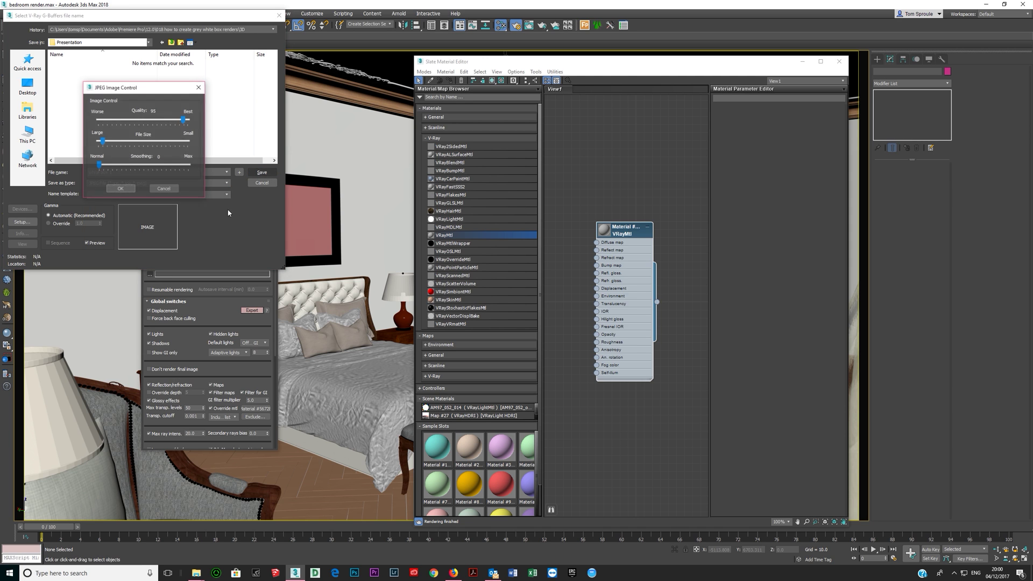
pyautogui.click(119, 190)
# Delete the existing VRayDenoiser render element and add a new VRayDenoiser.
pyautogui.click(235, 138)
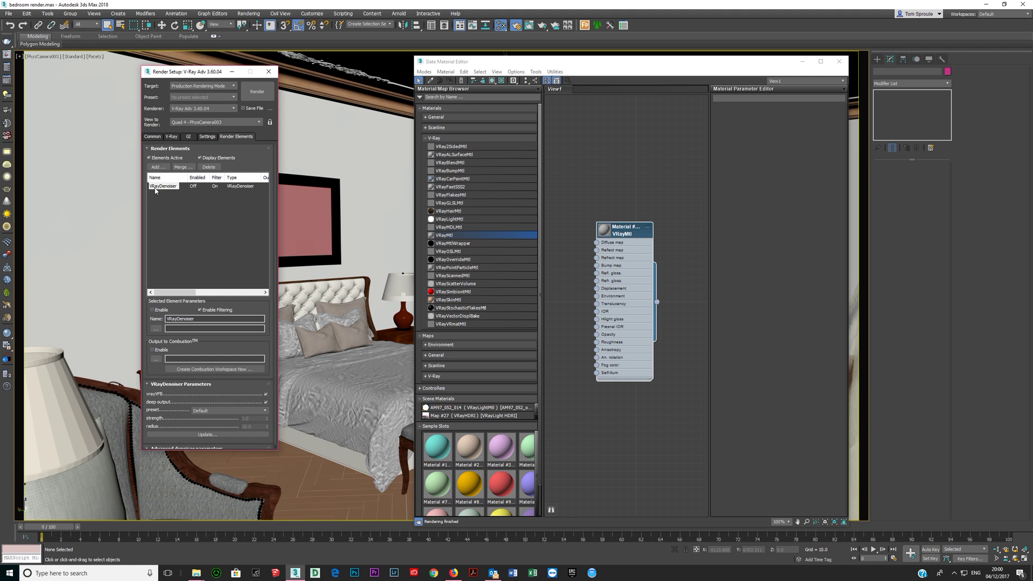
pyautogui.click(208, 167)
pyautogui.click(158, 168)
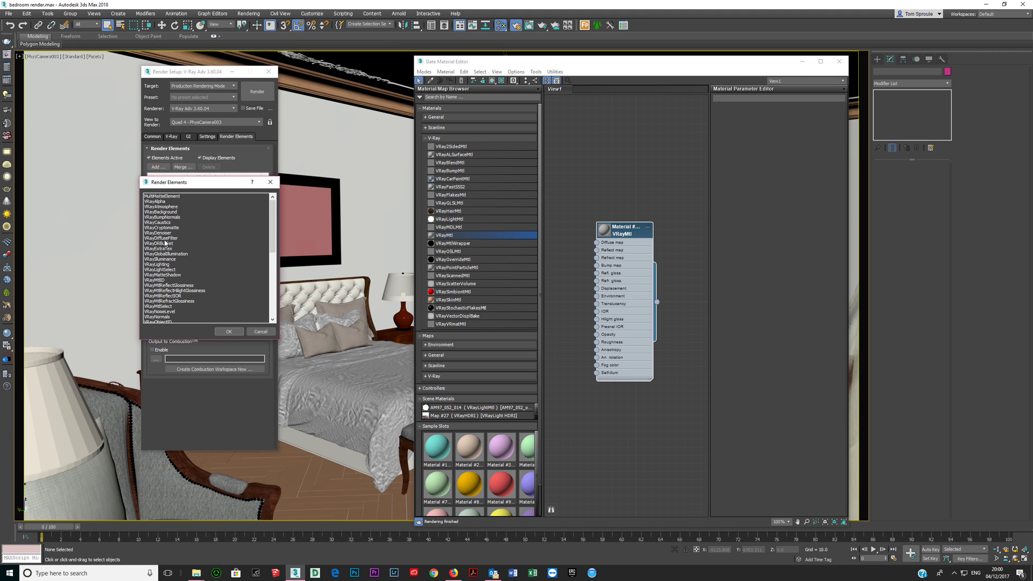
pyautogui.doubleClick(161, 233)
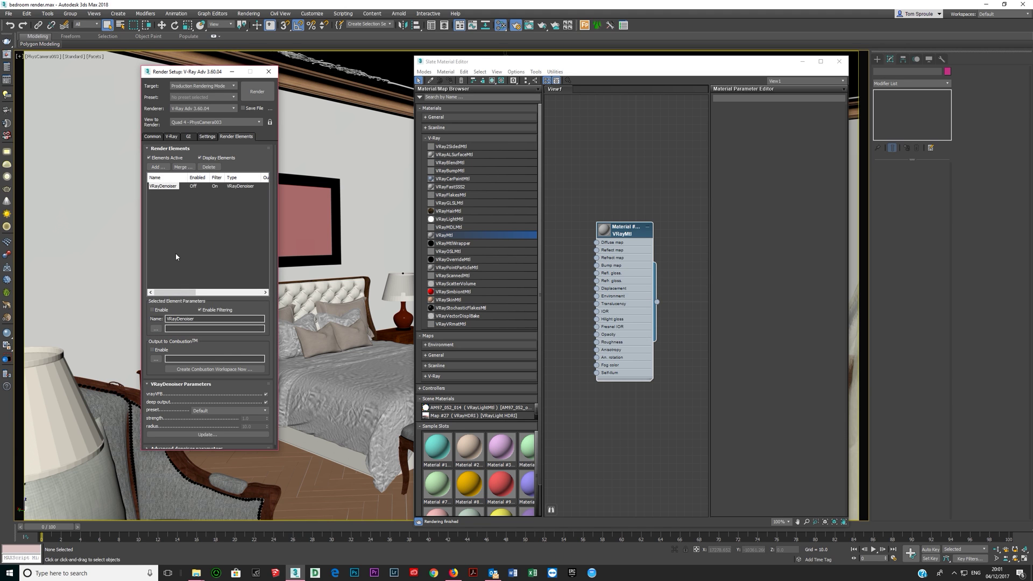
# Review the denoiser, frame buffer and common output settings, and collapse the Frame buffer rollout.
pyautogui.scroll(-1, 192, 318)
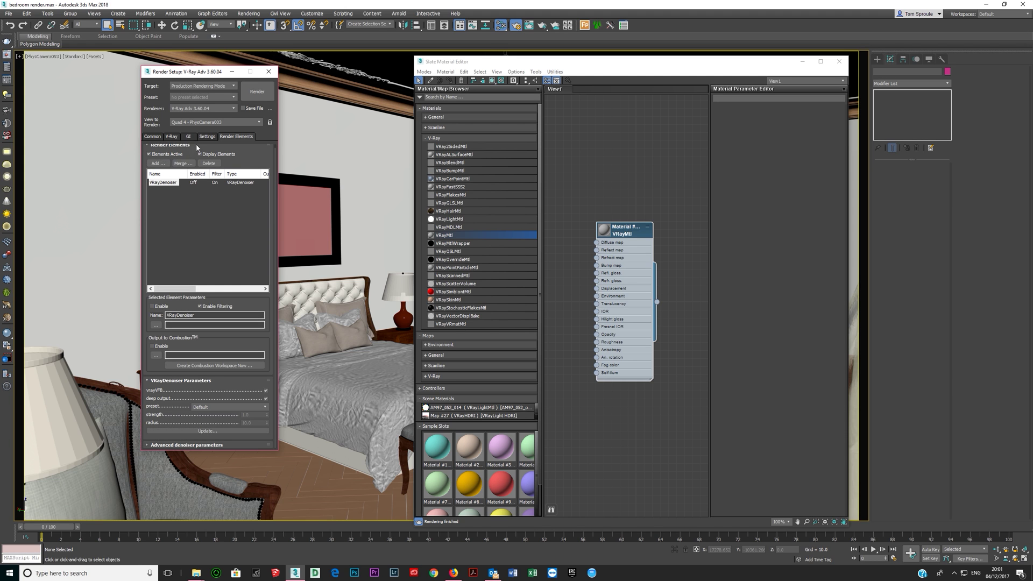
pyautogui.click(172, 136)
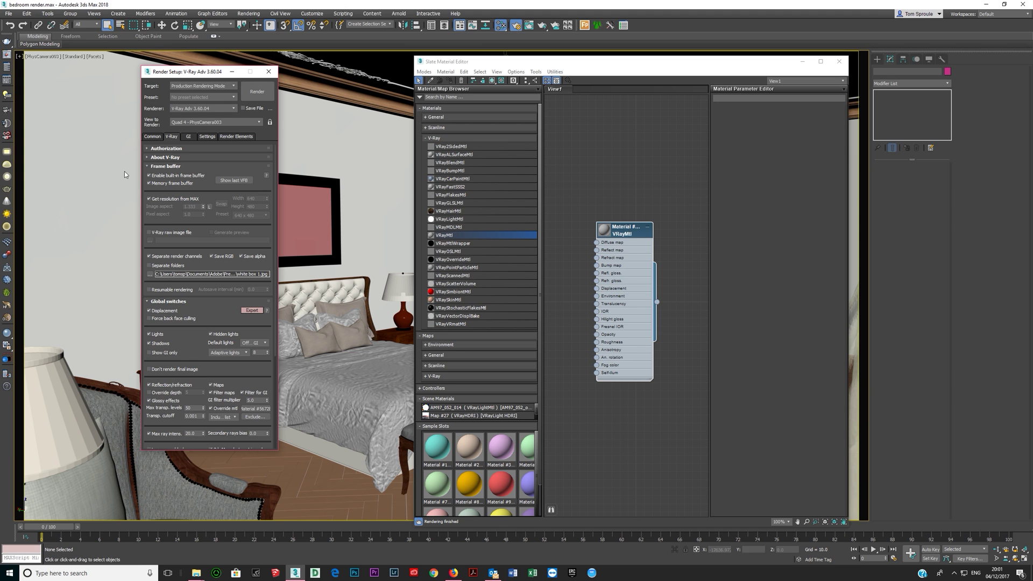
pyautogui.click(151, 137)
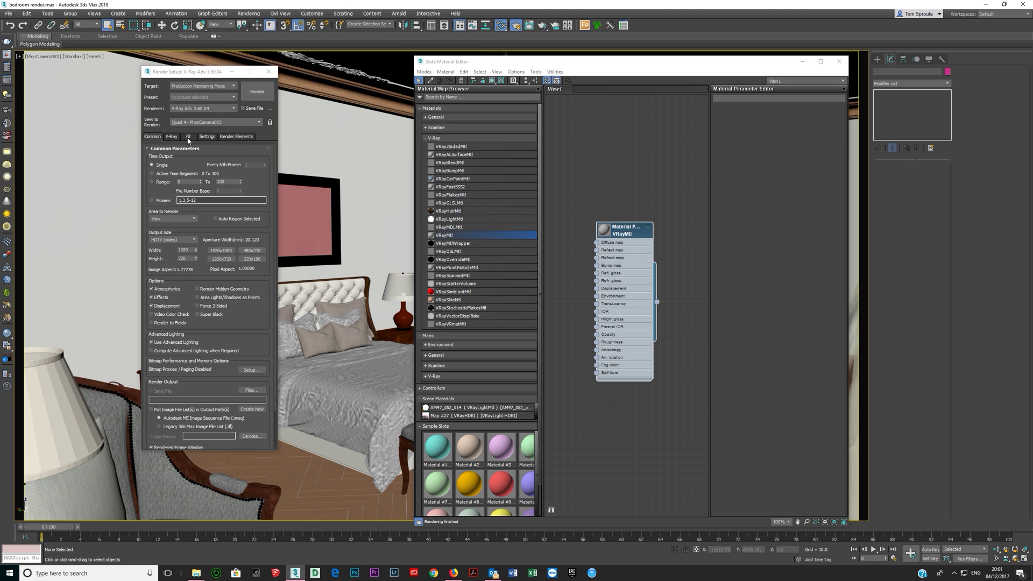
pyautogui.click(171, 136)
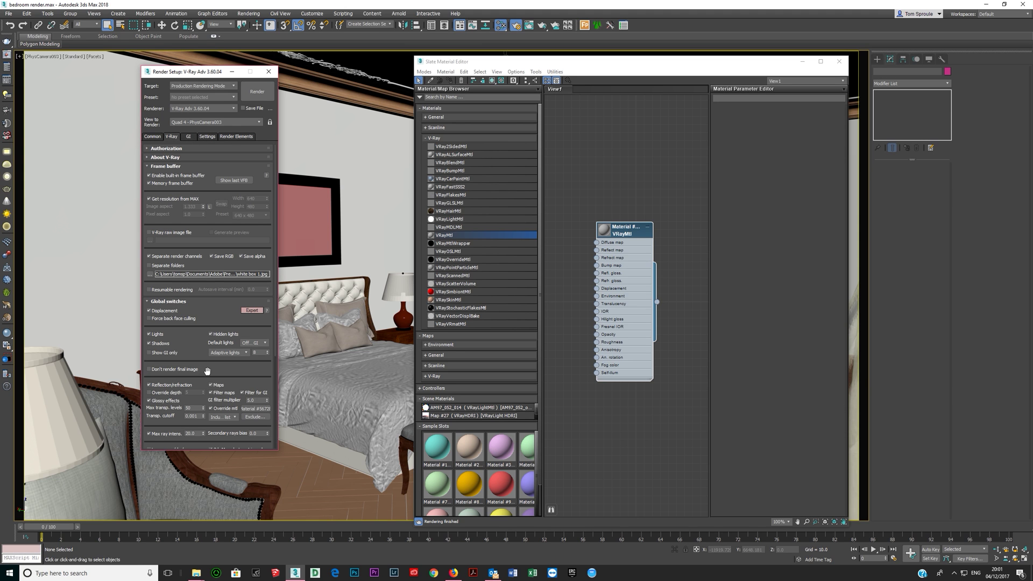
pyautogui.click(164, 167)
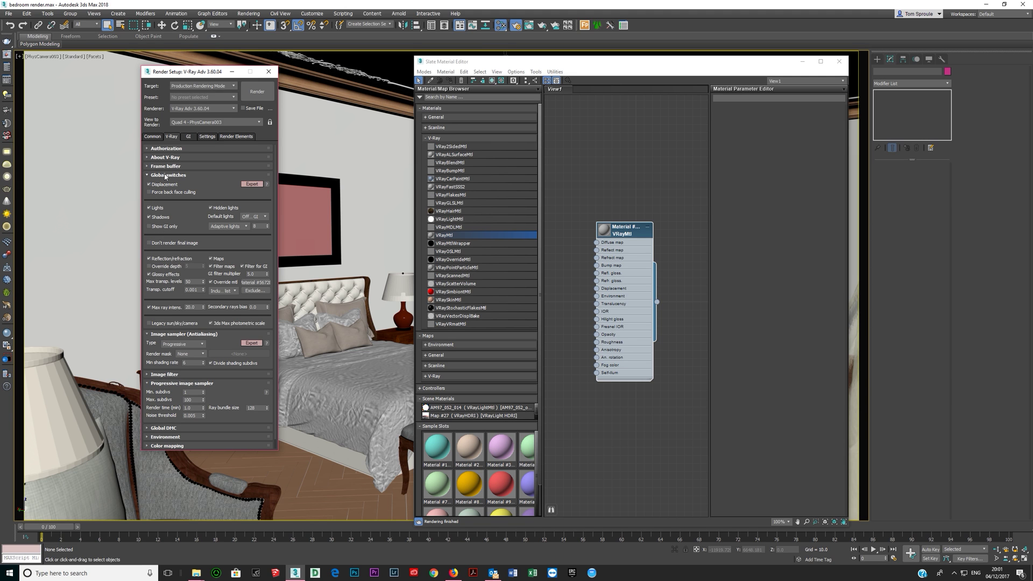
# Switch the image sampler to Bucket with max subdivs of 4, render the bedroom camera view, and close the frame buffer.
pyautogui.click(165, 176)
pyautogui.click(188, 194)
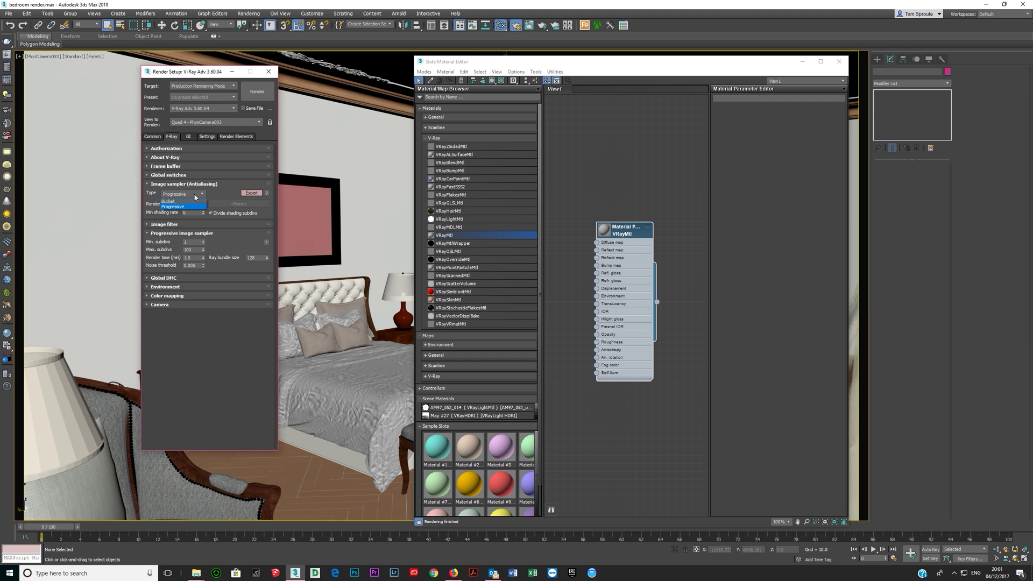
pyautogui.click(177, 204)
pyautogui.press('Tab')
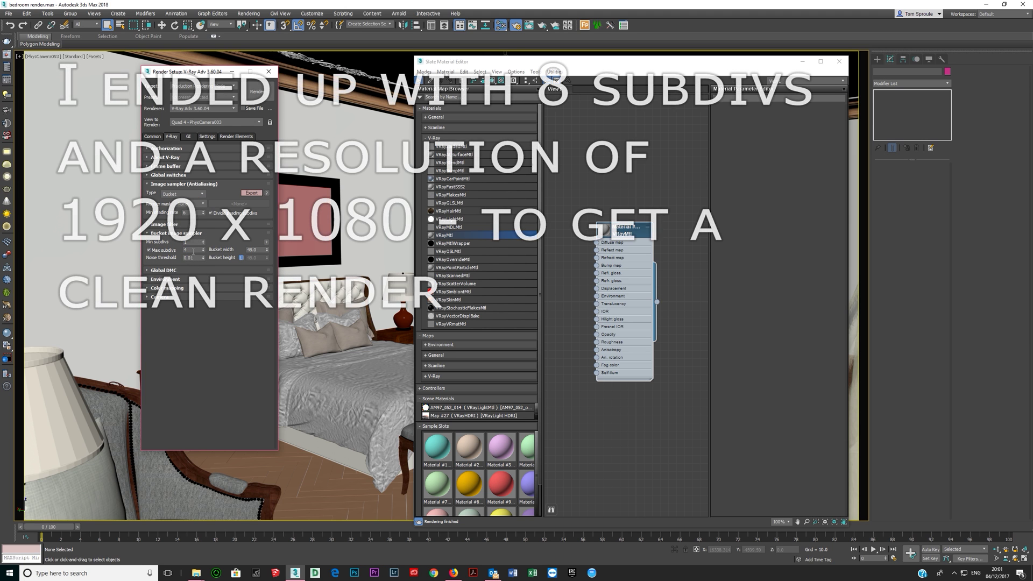
pyautogui.write('4')
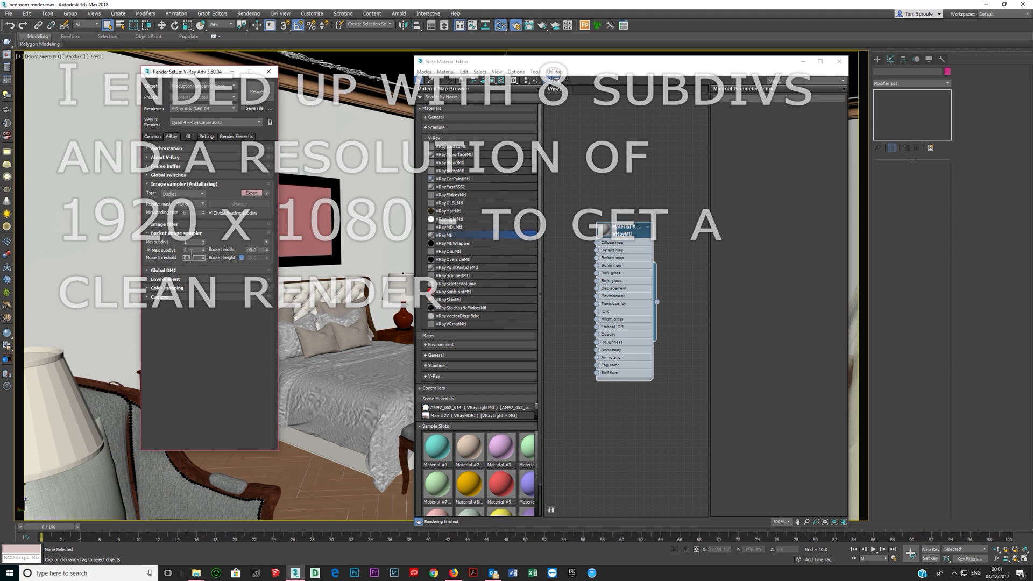
pyautogui.press('Tab')
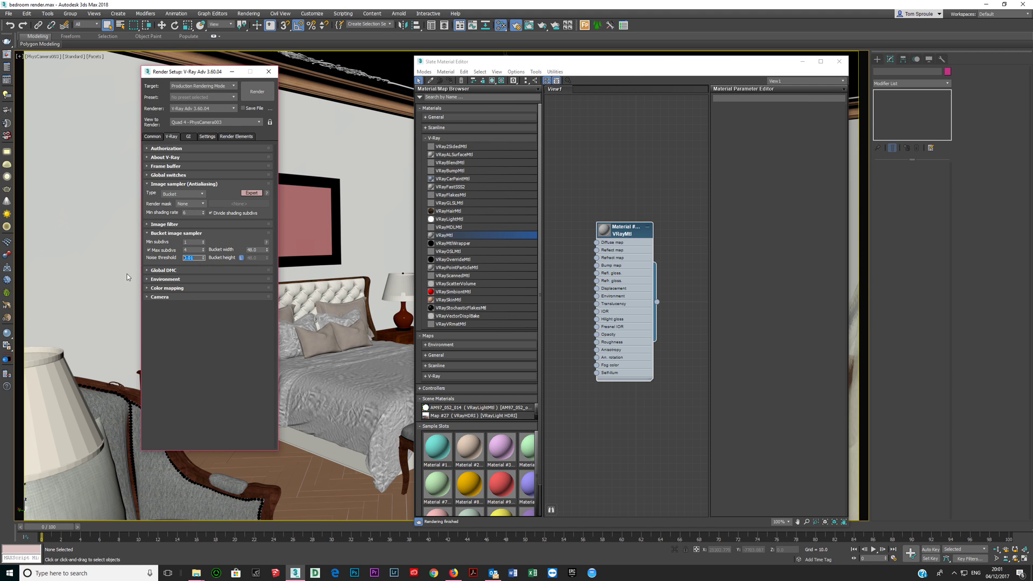
pyautogui.click(190, 250)
pyautogui.click(257, 92)
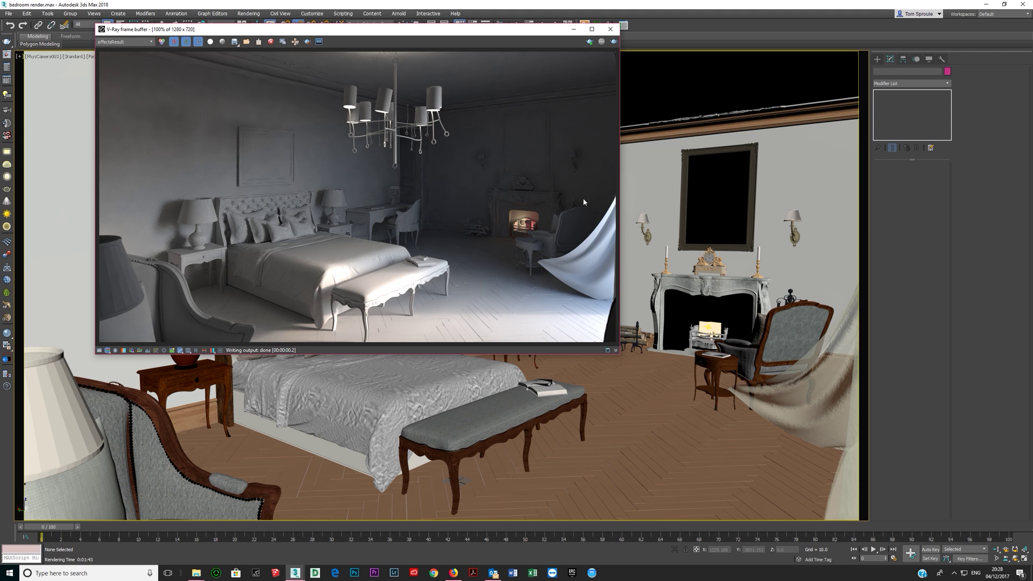
pyautogui.click(610, 29)
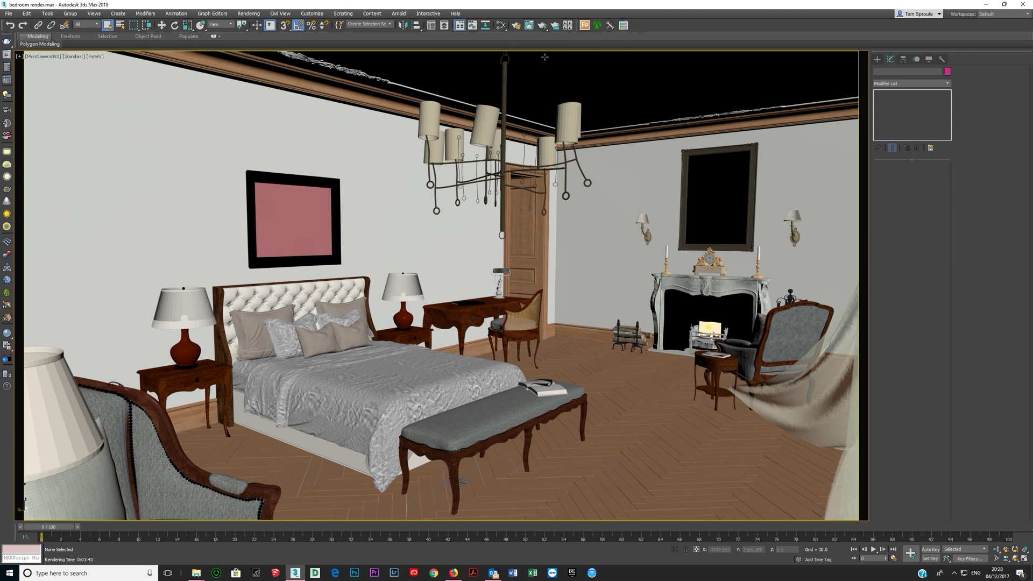
# Examine the scene objects available for exclusion from the override material, and close the render setup.
pyautogui.press('F10')
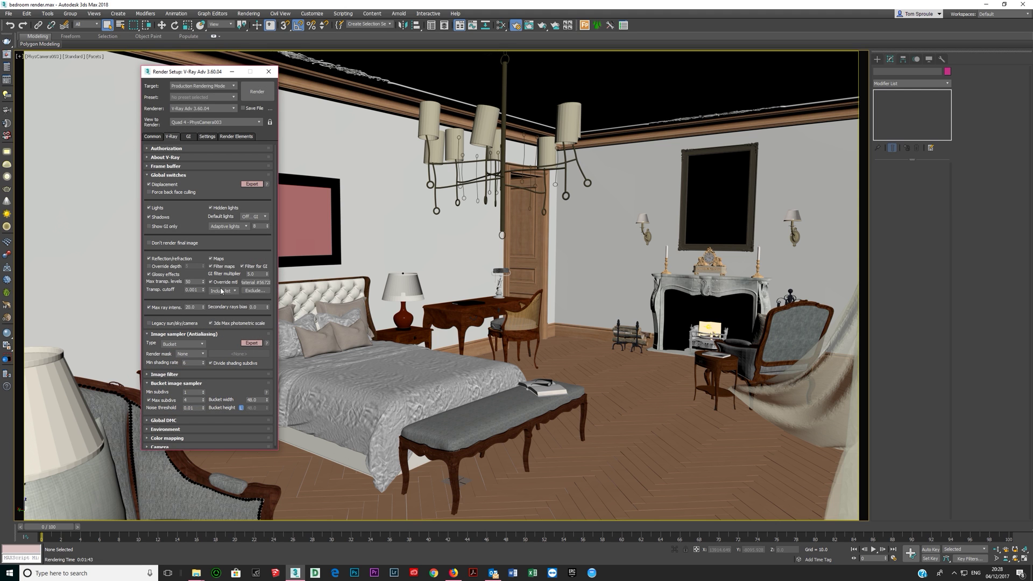
pyautogui.click(256, 291)
pyautogui.scroll(-2, 440, 304)
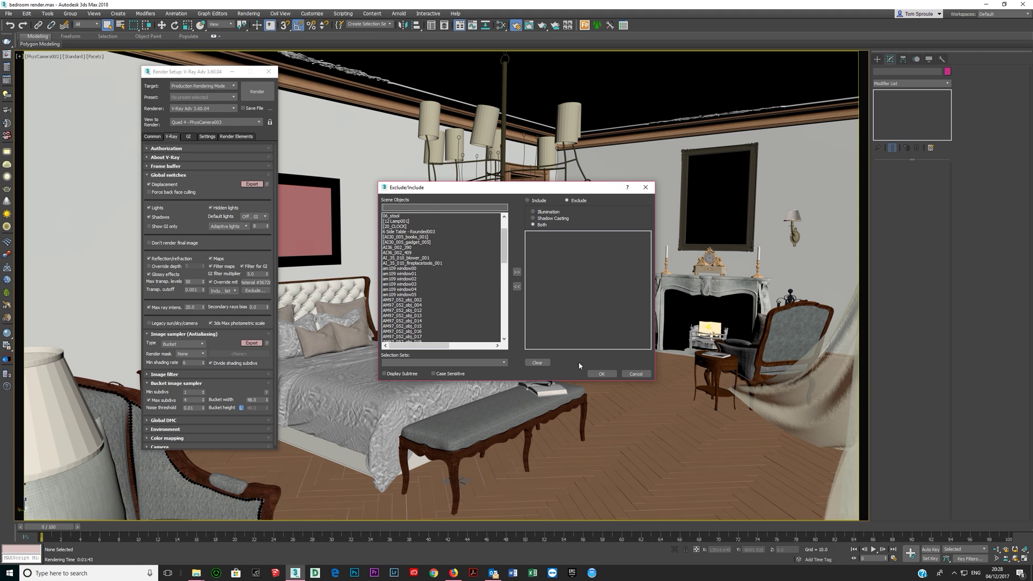
pyautogui.click(602, 374)
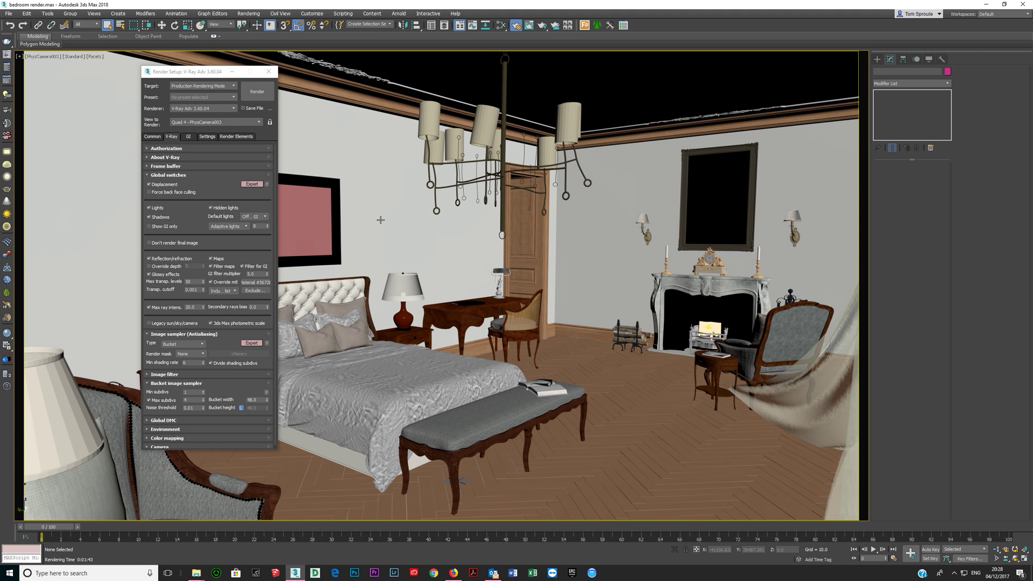
pyautogui.click(268, 72)
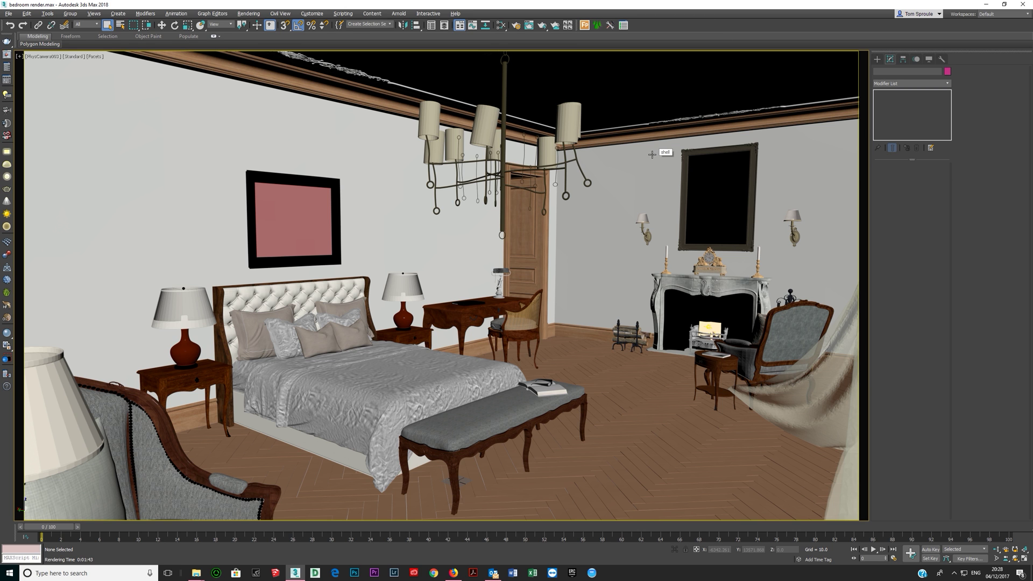
# Select all five window frames along the curtained wall together in an orthographic wireframe view.
pyautogui.hotkey('alt', 'w')
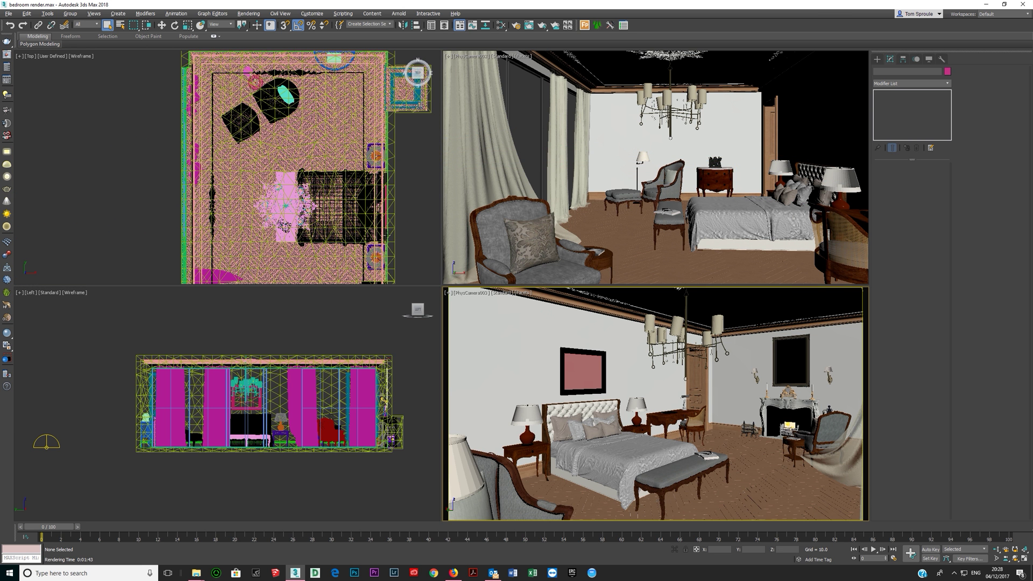
pyautogui.click(400, 238)
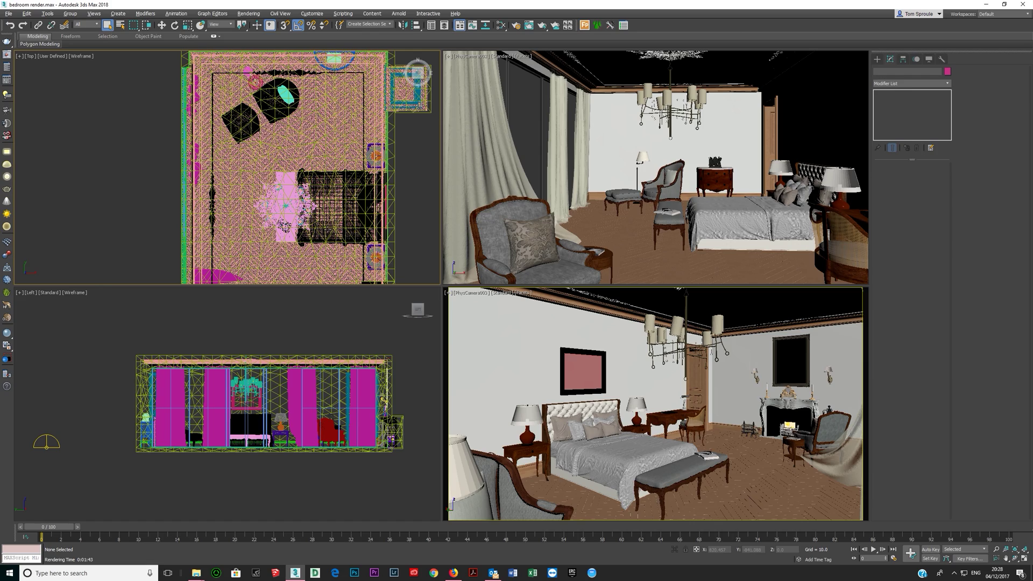
pyautogui.hotkey('alt', 'w')
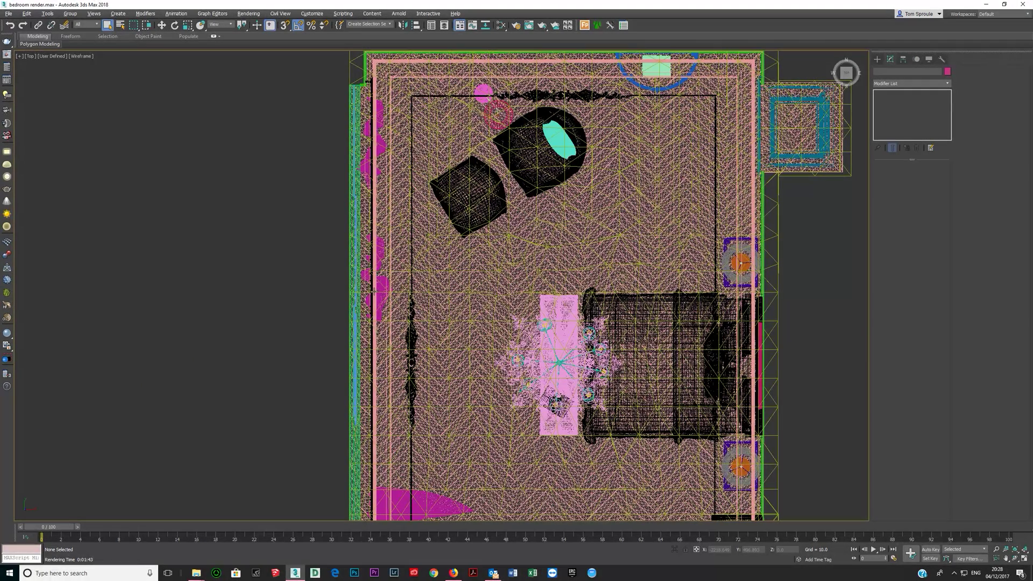
pyautogui.scroll(-10, 373, 289)
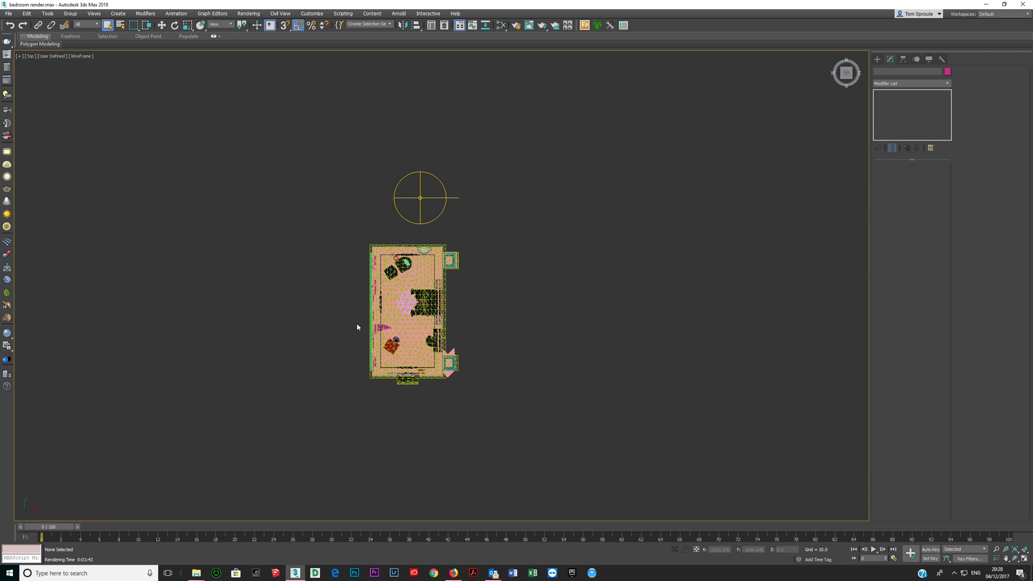
pyautogui.keyDown('alt'); pyautogui.moveTo(340, 332); pyautogui.dragTo(385, 286, button='middle'); pyautogui.keyUp('alt')
pyautogui.scroll(5, 393, 289)
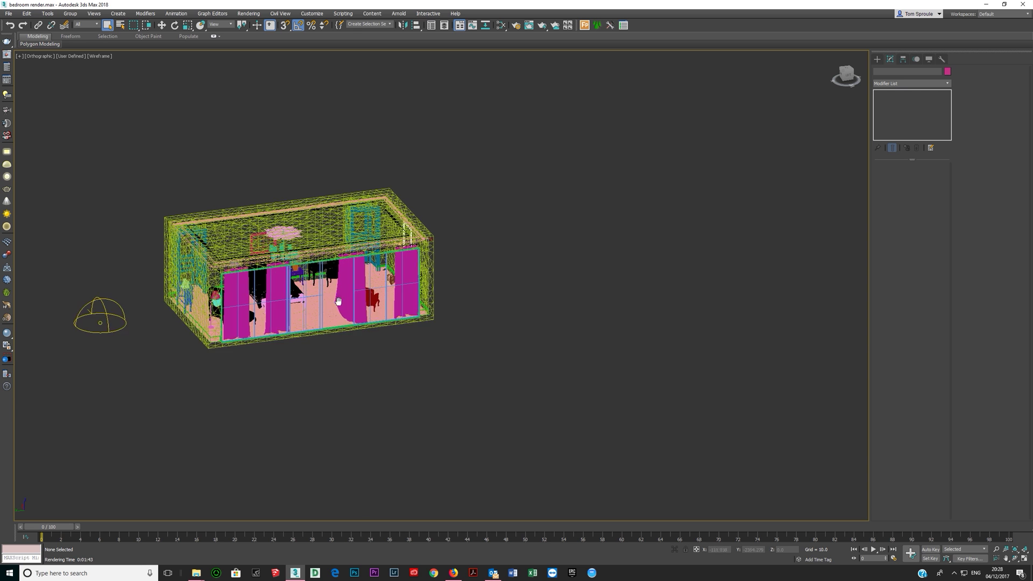
pyautogui.click(397, 282)
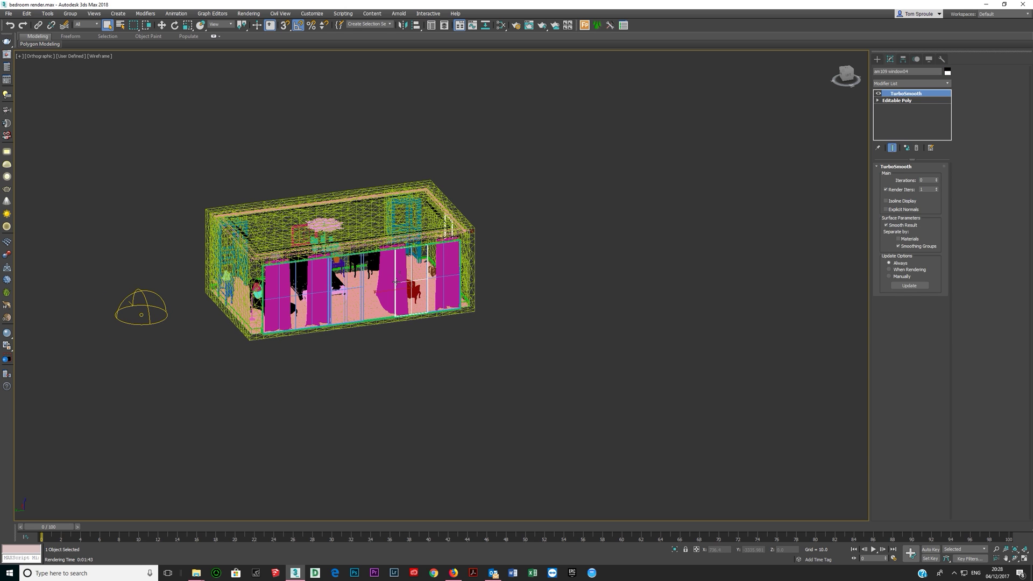
pyautogui.keyDown('ctrl'); pyautogui.click(434, 279); pyautogui.keyUp('ctrl')
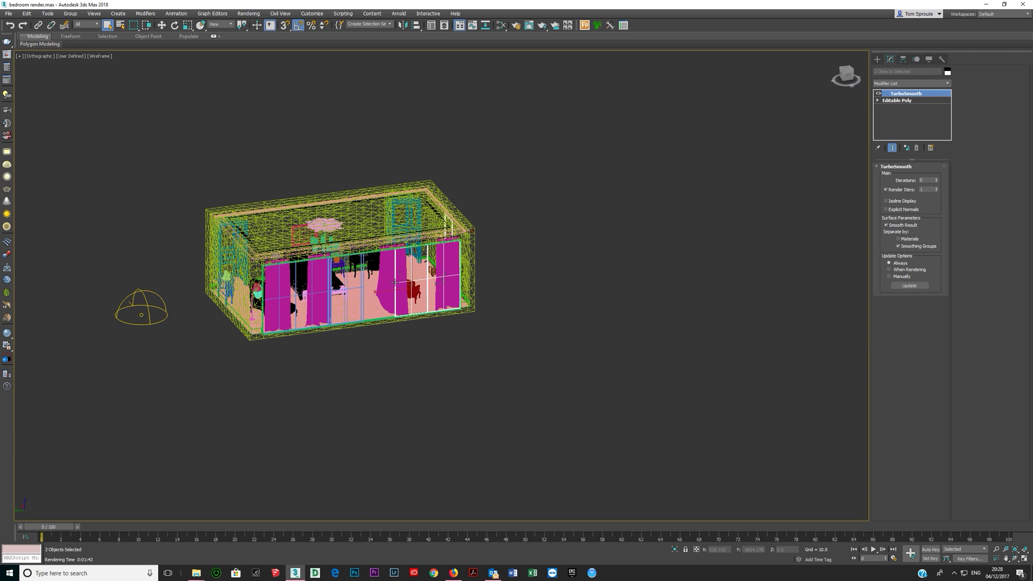
pyautogui.keyDown('ctrl'); pyautogui.click(338, 291); pyautogui.keyUp('ctrl')
pyautogui.keyDown('ctrl'); pyautogui.click(314, 294); pyautogui.keyUp('ctrl')
pyautogui.keyDown('ctrl'); pyautogui.click(291, 301); pyautogui.keyUp('ctrl')
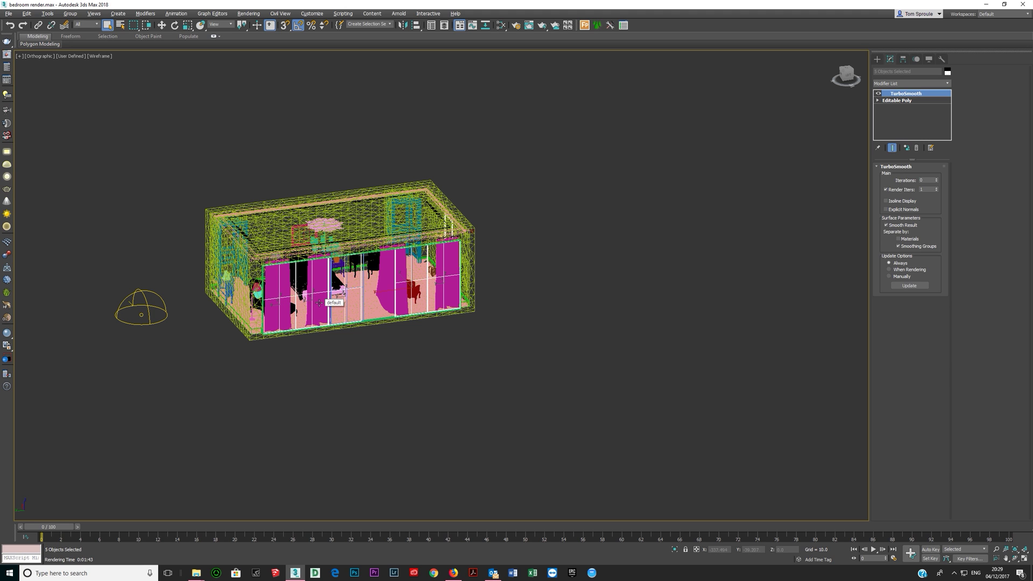
# Isolate the selected window frames, check the object names of individual frames, and select all of them again.
pyautogui.hotkey('alt', 'q')
pyautogui.click(801, 257)
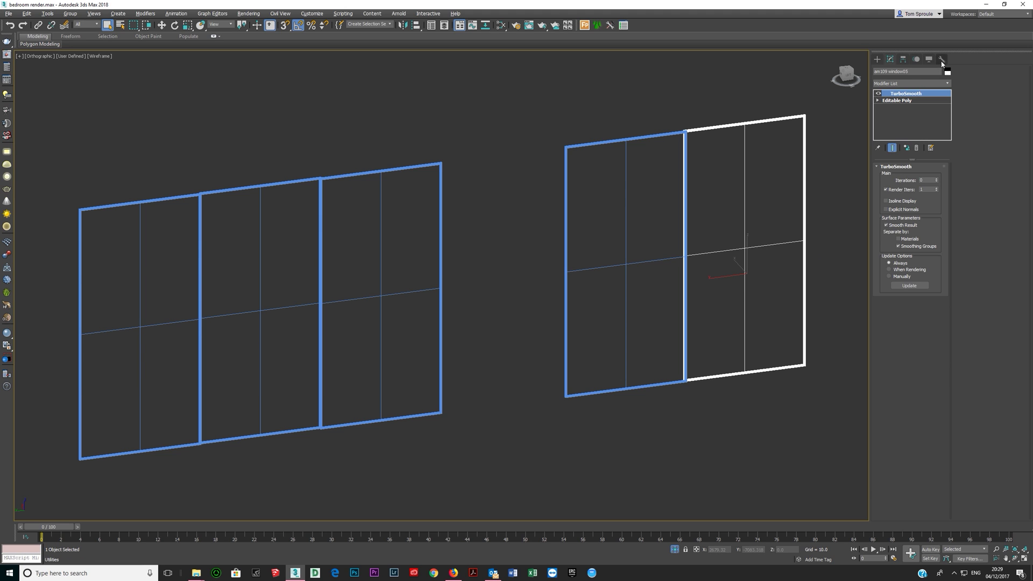
pyautogui.click(666, 259)
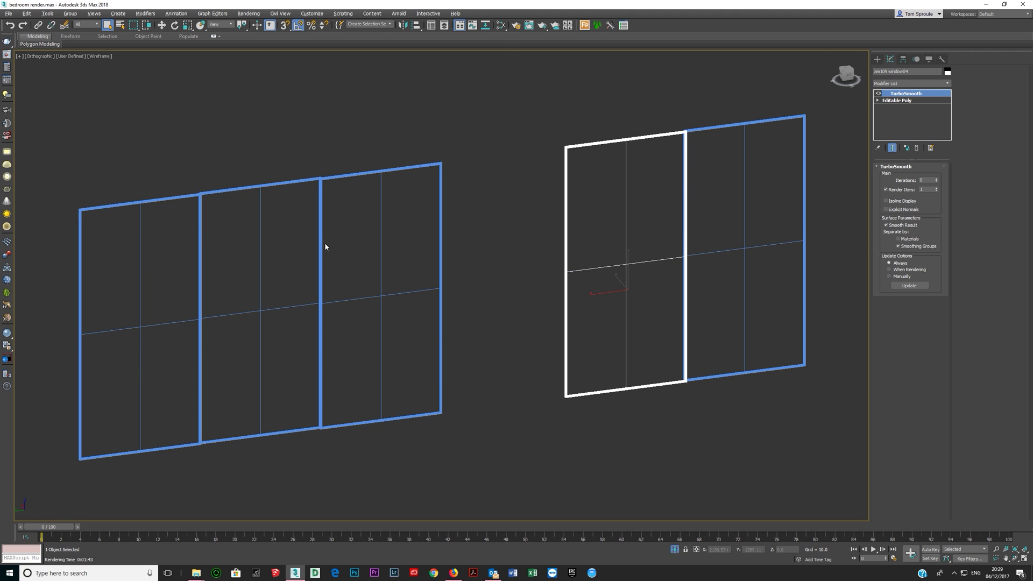
pyautogui.hotkey('ctrl', 'a')
# Exclude the objects am109 window00 through am109 window05 from the override material.
pyautogui.press('F10')
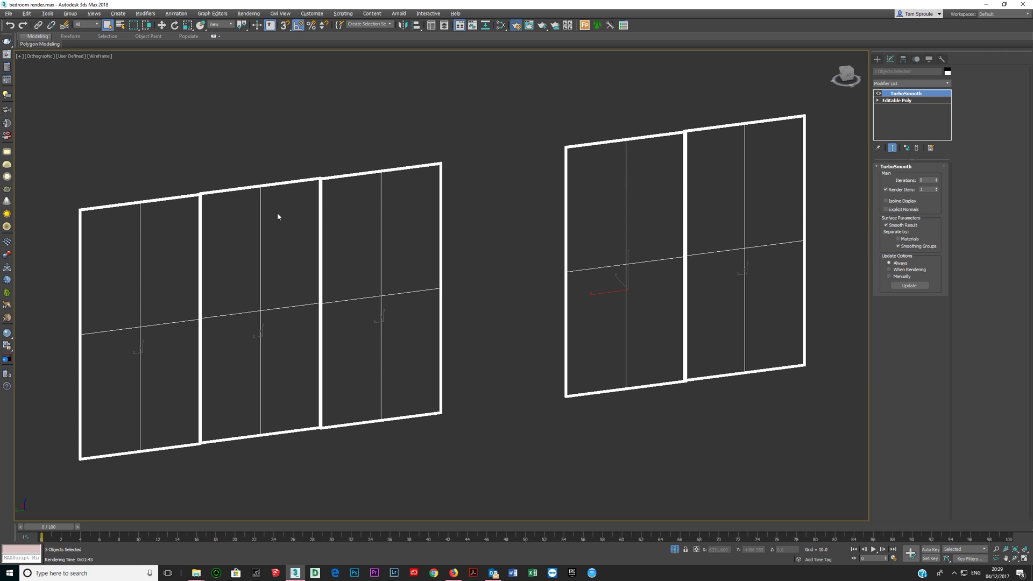
pyautogui.click(255, 290)
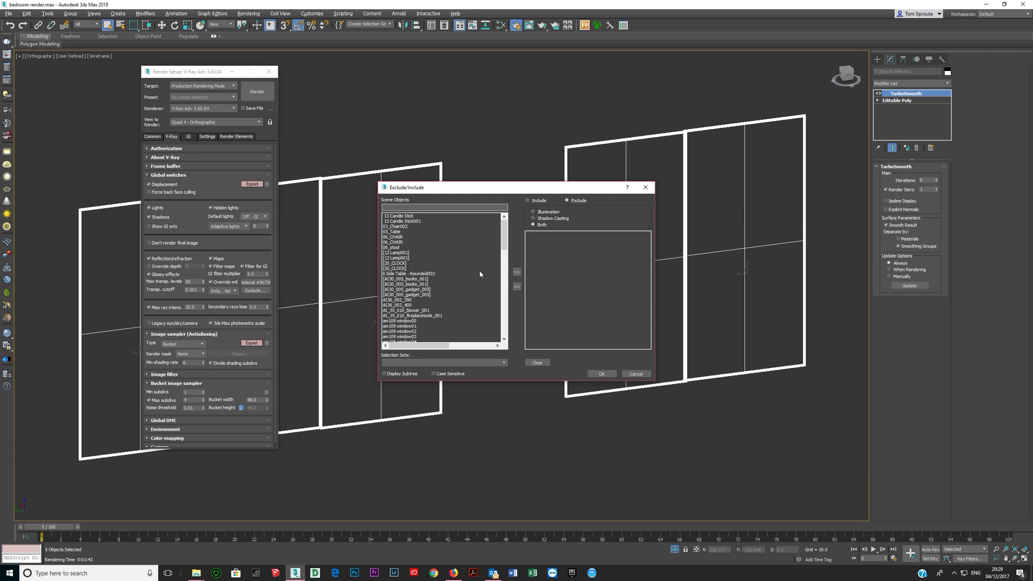
pyautogui.scroll(-2, 417, 285)
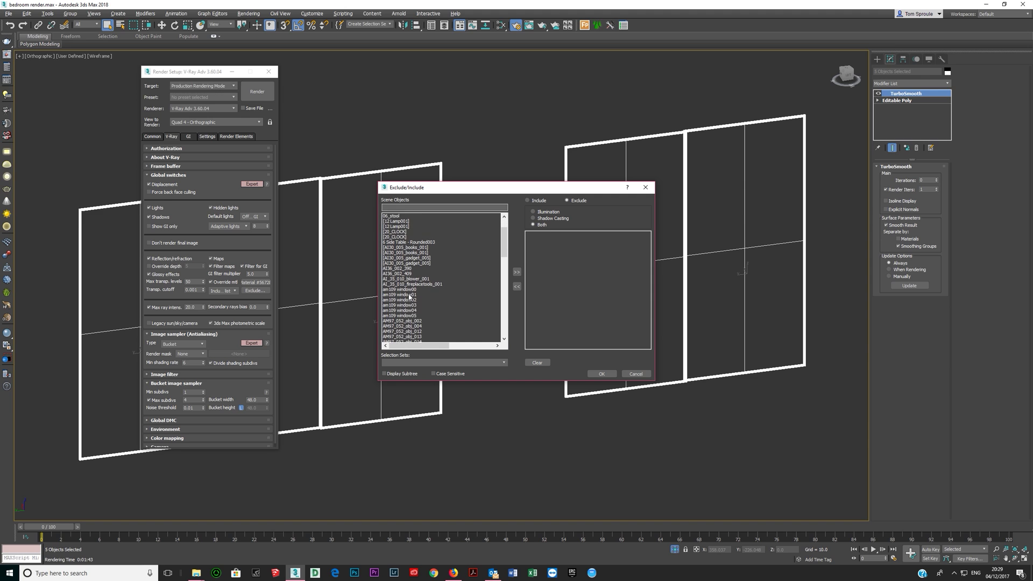
pyautogui.click(409, 290)
pyautogui.keyDown('shift'); pyautogui.click(408, 319); pyautogui.keyUp('shift')
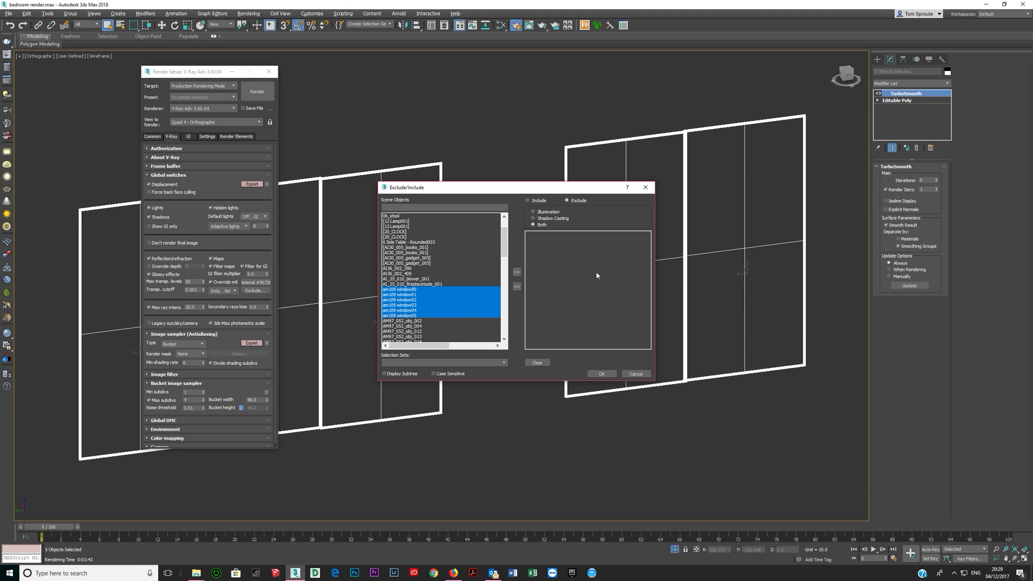
pyautogui.click(417, 290)
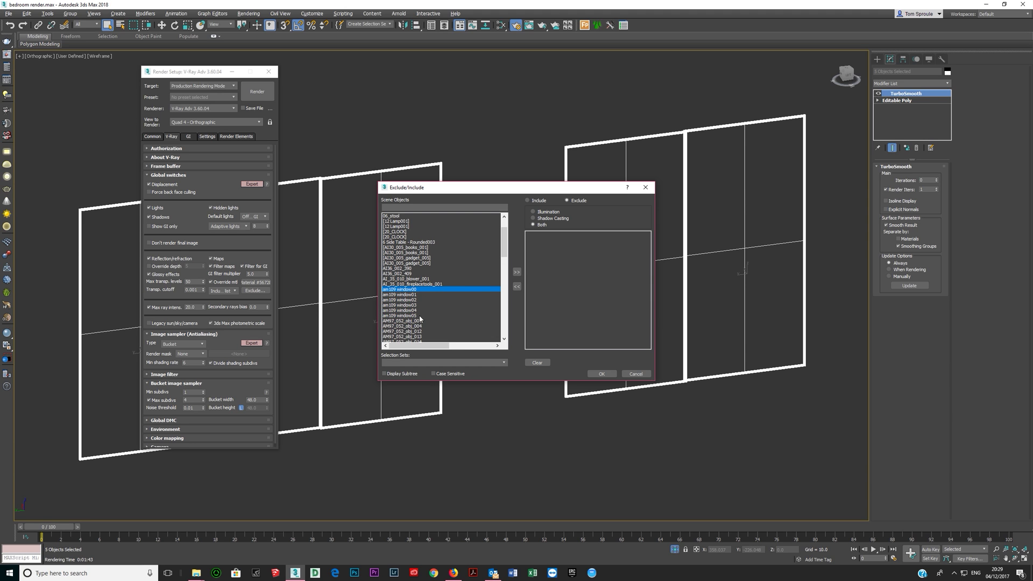
pyautogui.keyDown('shift'); pyautogui.click(418, 318); pyautogui.keyUp('shift')
pyautogui.click(517, 273)
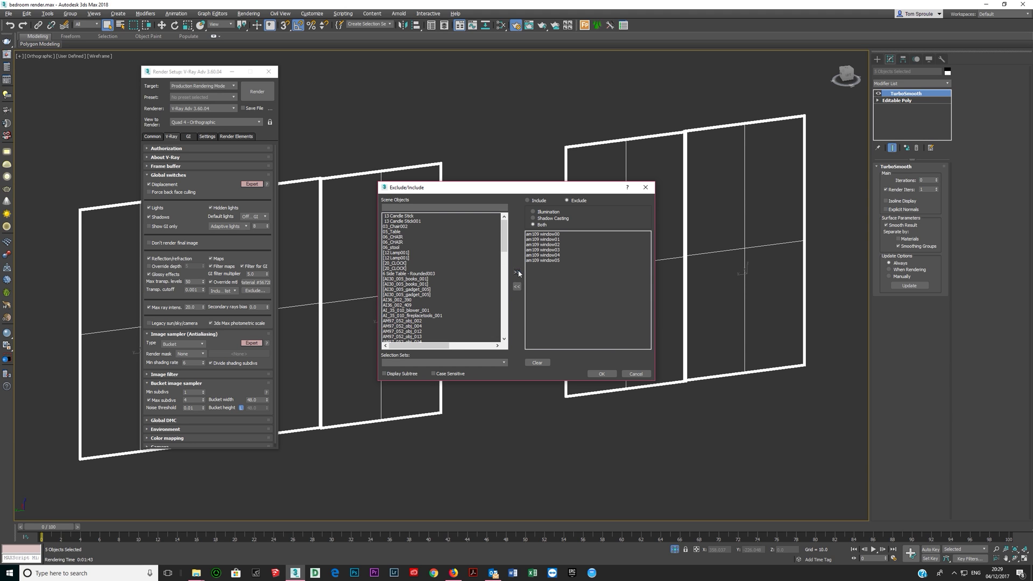
pyautogui.click(602, 373)
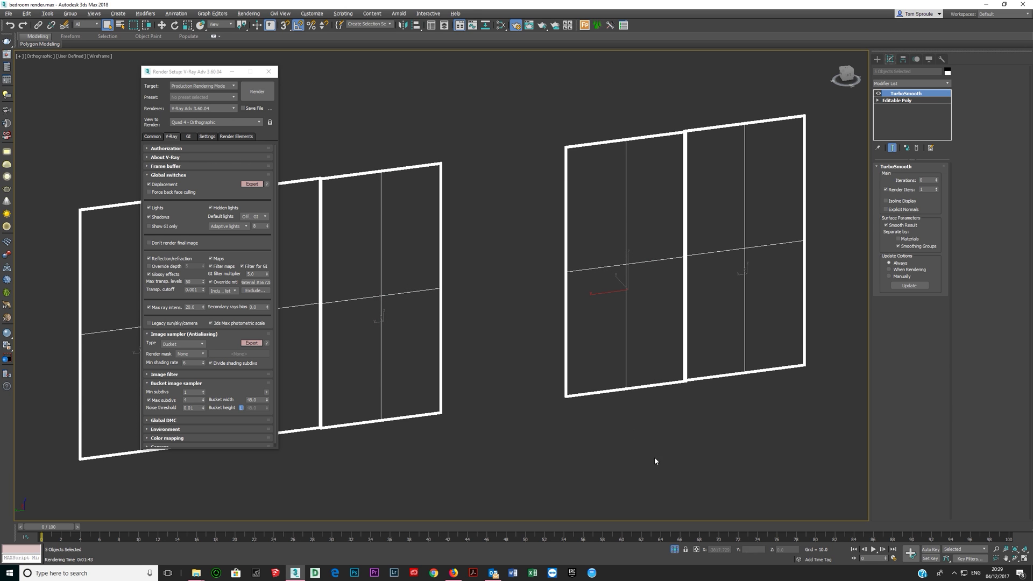
# Leave isolation mode, return to the four-viewport layout, and make the PhysCamera003 viewport active.
pyautogui.click(675, 549)
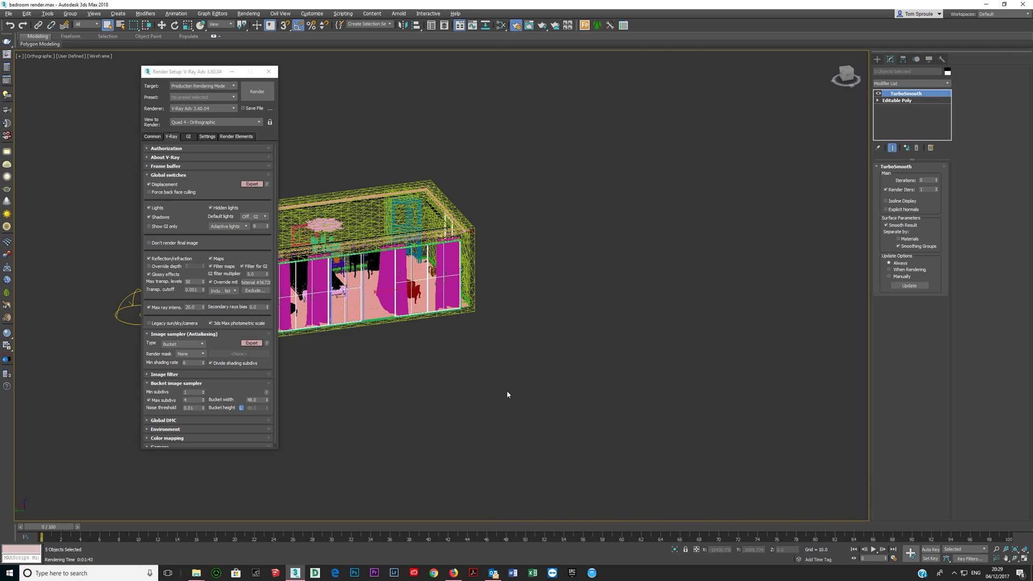
pyautogui.hotkey('alt', 'w')
pyautogui.rightClick(565, 420)
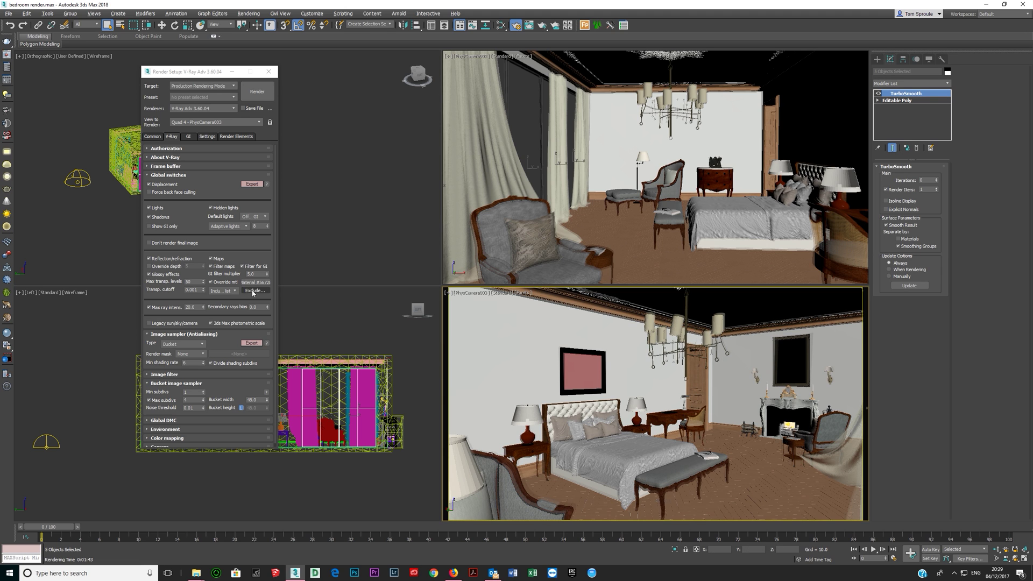
# Test-render the PhysCamera003 view, stop it early, and close the frame buffer and render setup.
pyautogui.click(258, 91)
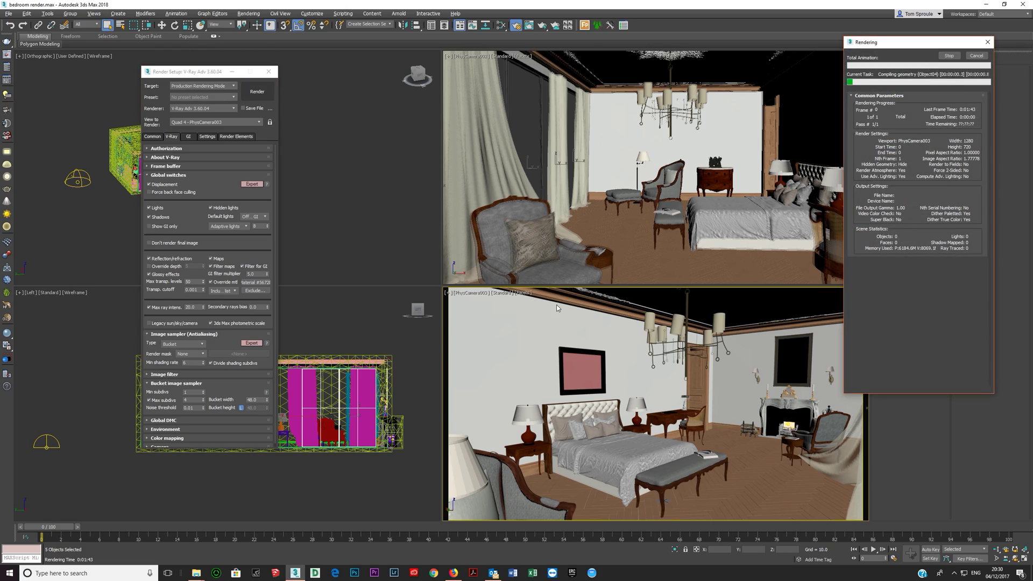
pyautogui.click(601, 42)
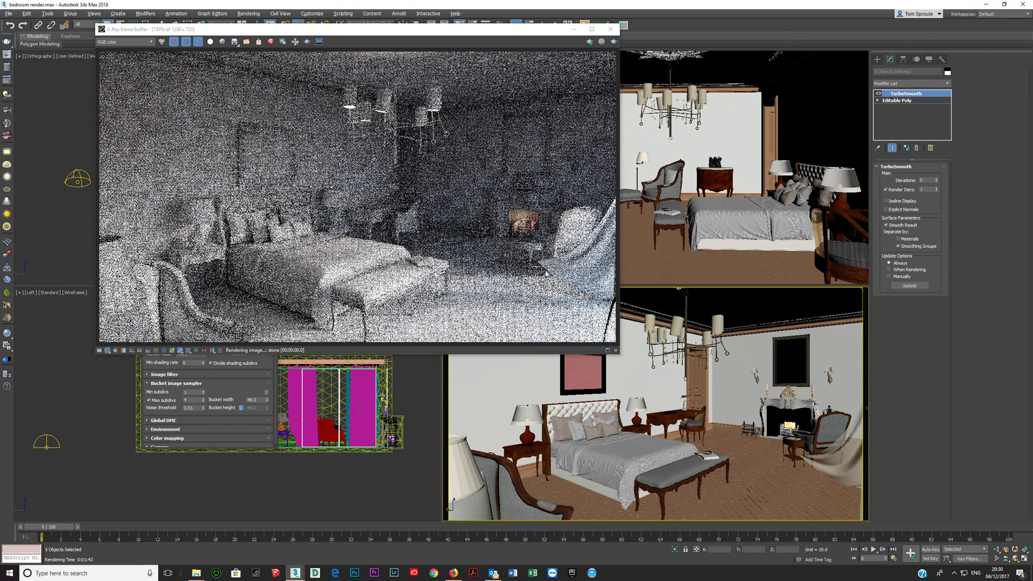
pyautogui.click(610, 29)
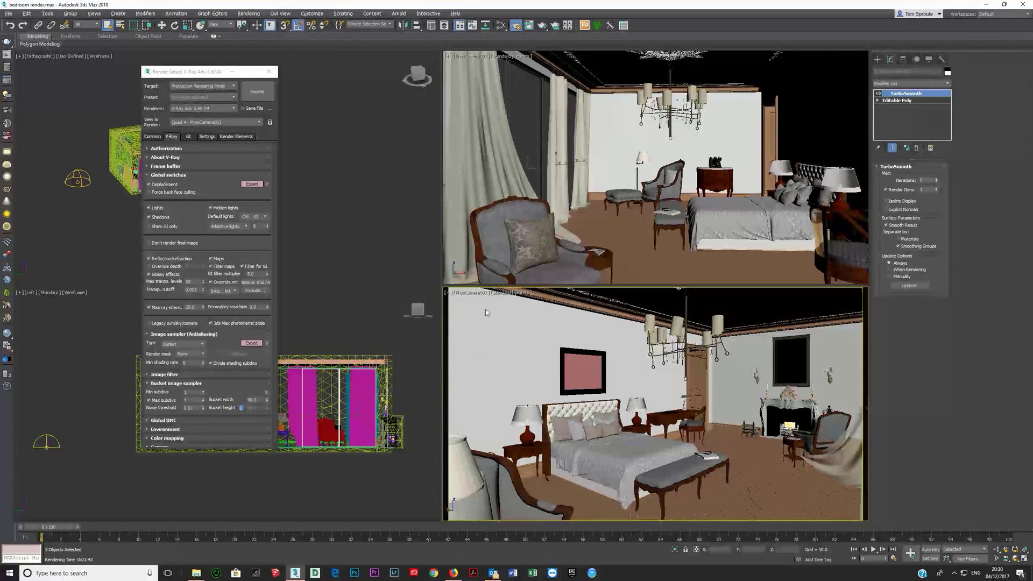
pyautogui.click(269, 71)
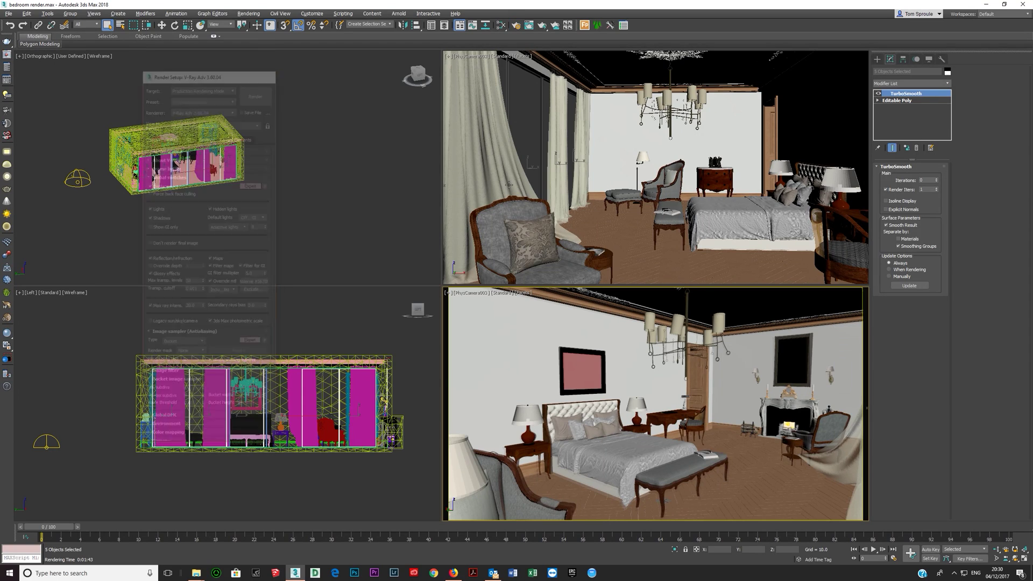
# Rename the curtain object in front of the windows as sheers.
pyautogui.click(549, 181)
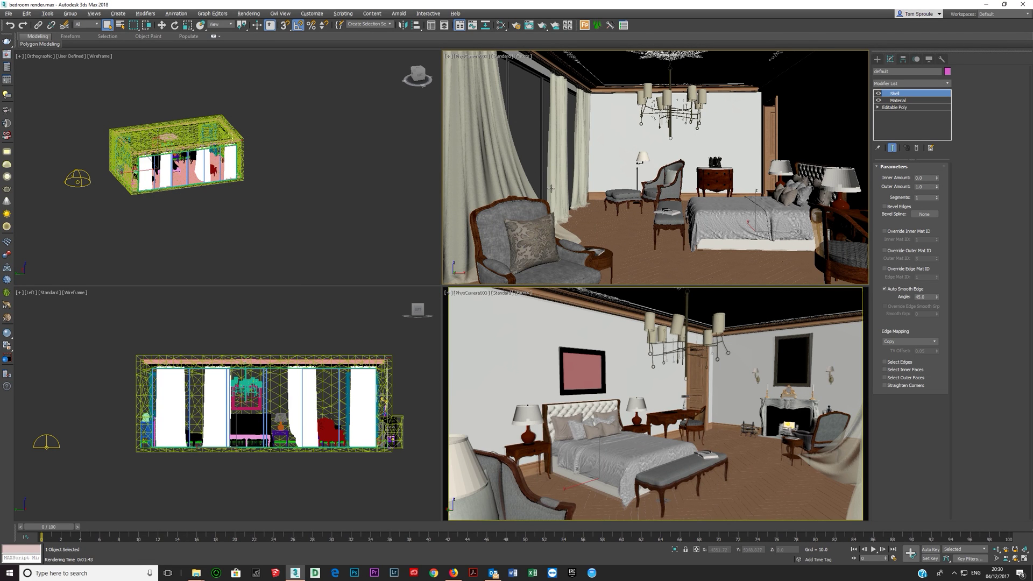
pyautogui.doubleClick(898, 74)
pyautogui.write('shell')
pyautogui.write('rs')
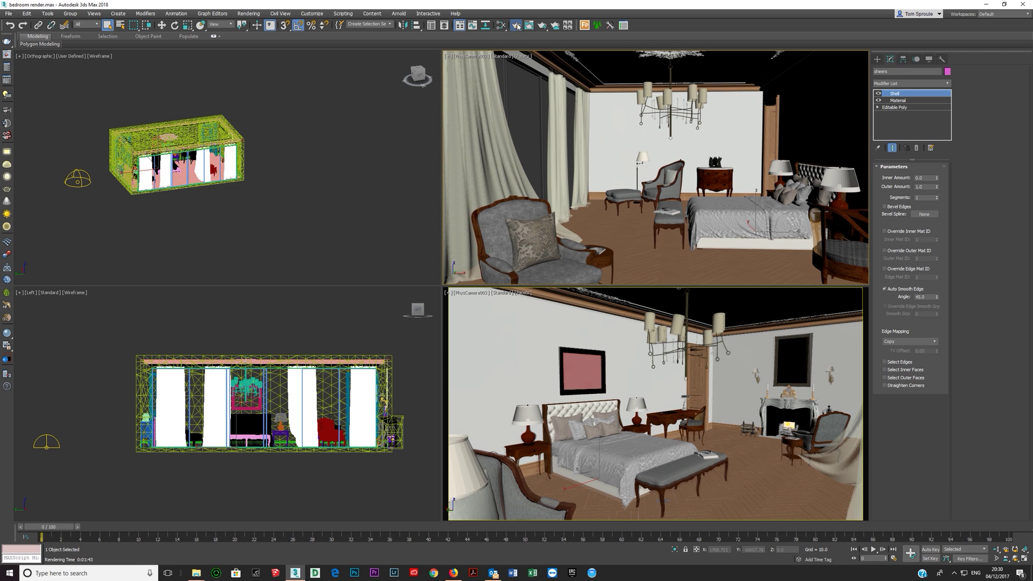
# Exclude the sheers object from the override material in the V-Ray global switches.
pyautogui.press('F10')
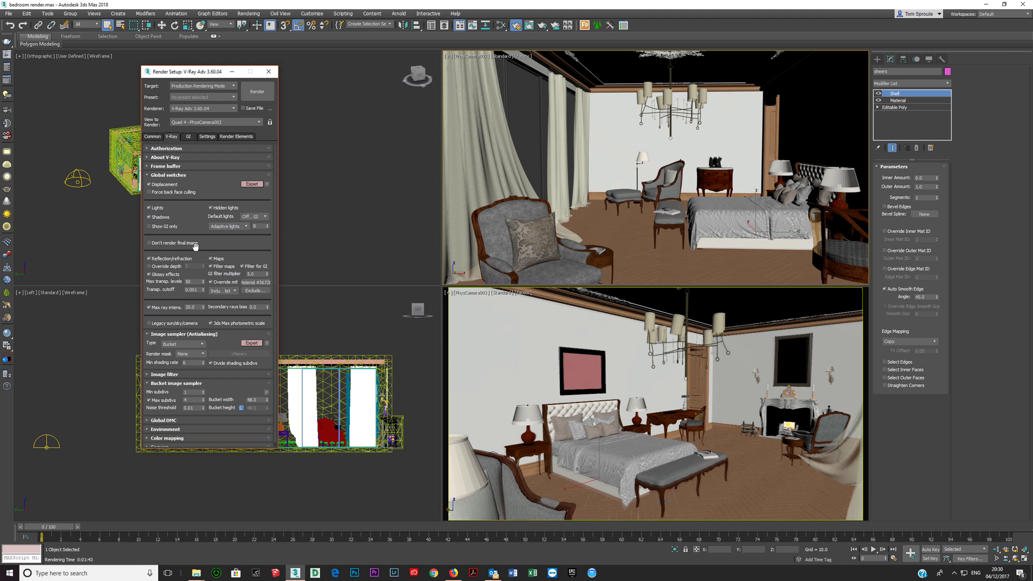
pyautogui.click(255, 291)
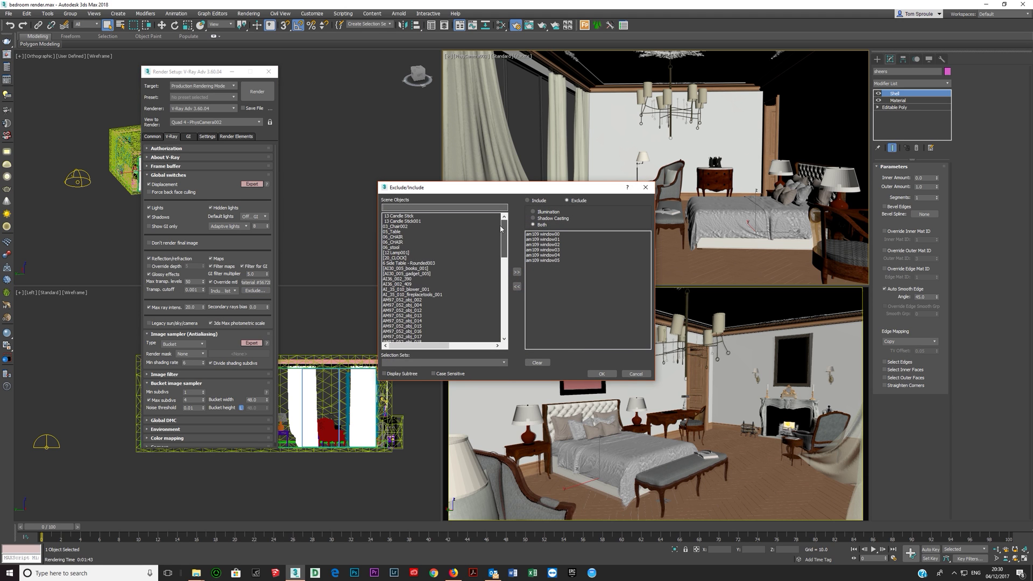
pyautogui.click(459, 207)
pyautogui.write('sheer')
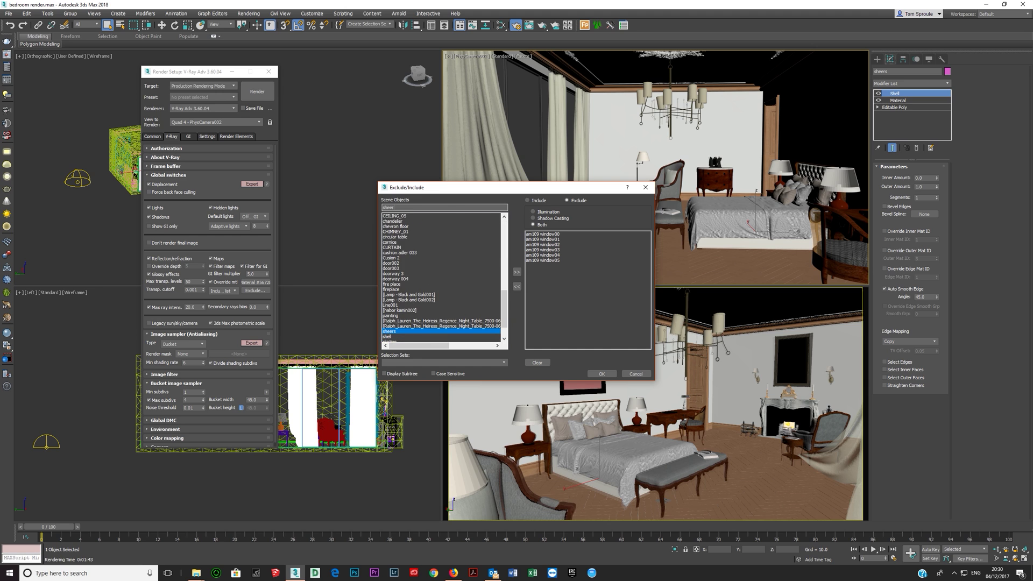
pyautogui.click(517, 272)
pyautogui.click(602, 374)
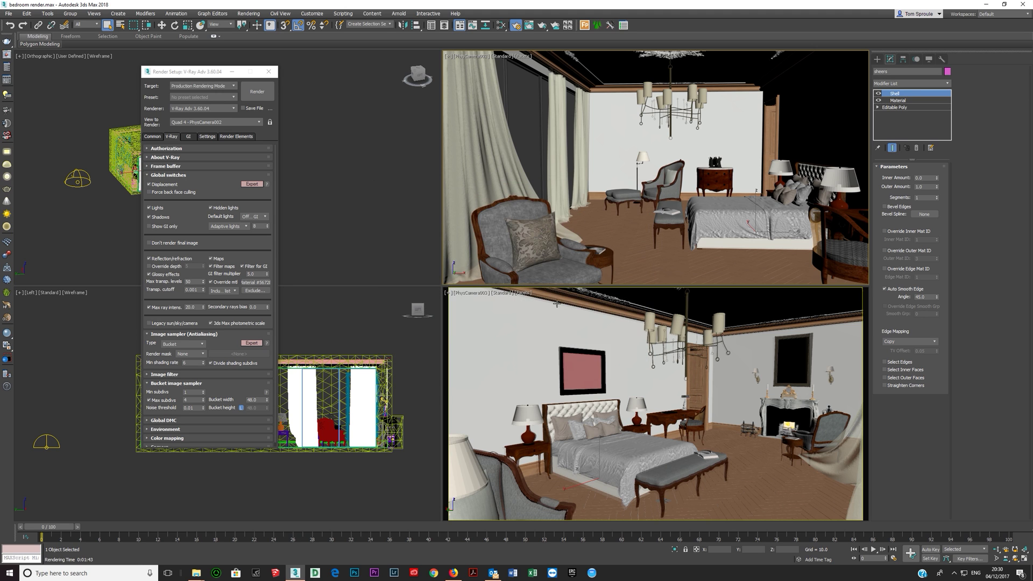
# Test-render the PhysCamera003 view with the sheers excluded, and stop it early.
pyautogui.click(257, 93)
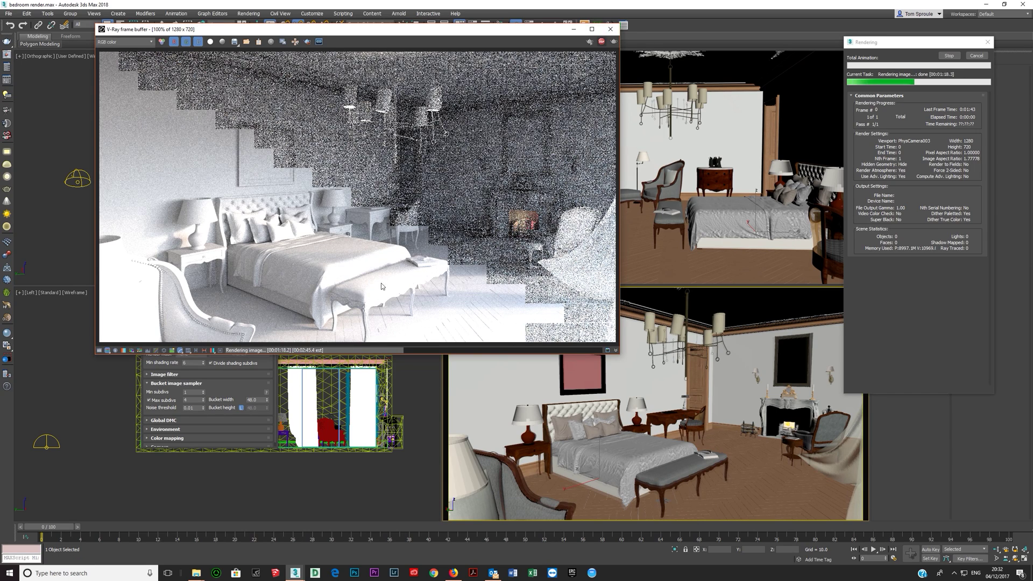
pyautogui.press('Escape')
pyautogui.moveTo(512, 32); pyautogui.dragTo(752, 91)
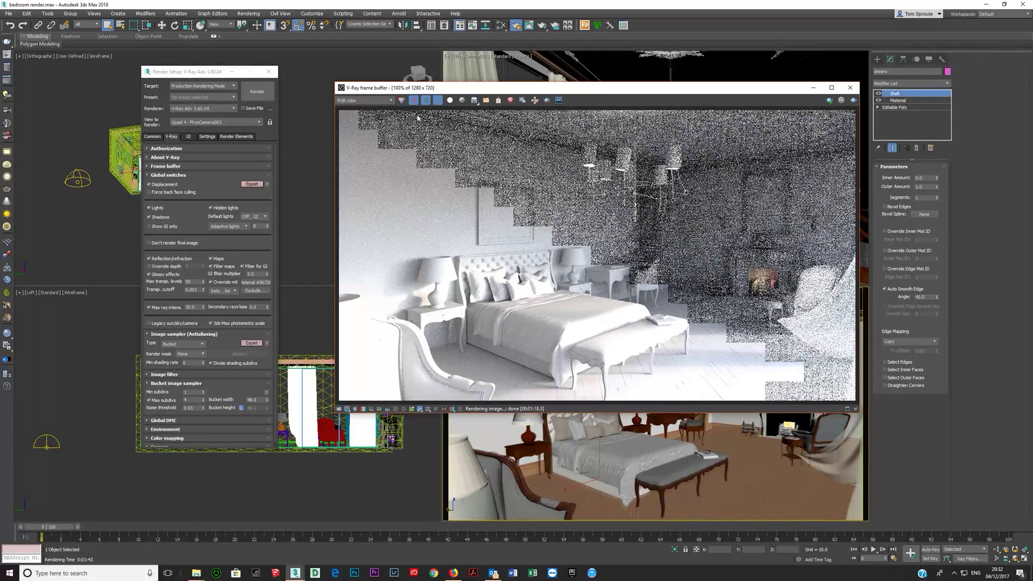
# Set the override material's diffuse colour to a grey with RGB values of 78.
pyautogui.click(515, 25)
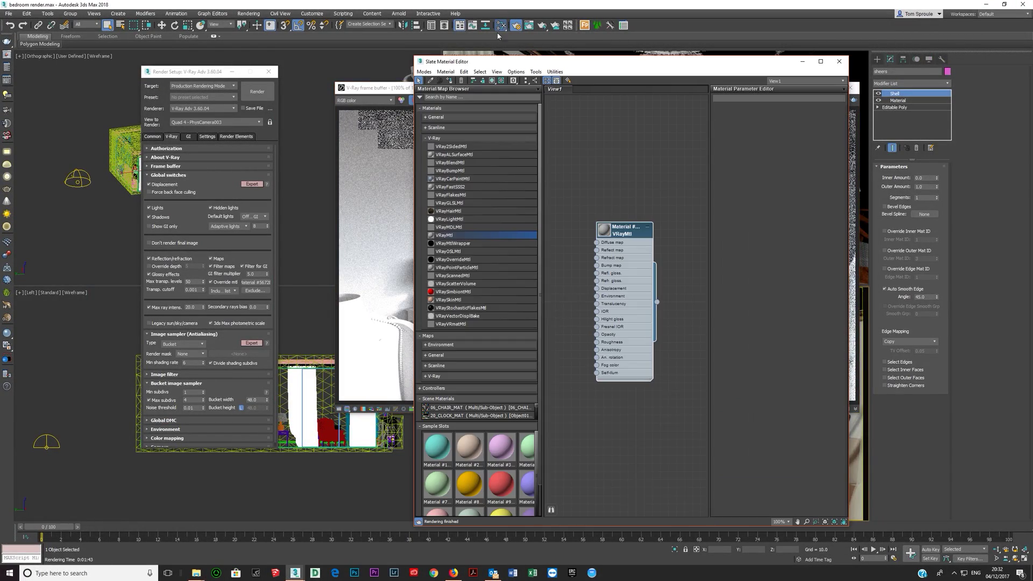
pyautogui.doubleClick(633, 266)
pyautogui.click(760, 117)
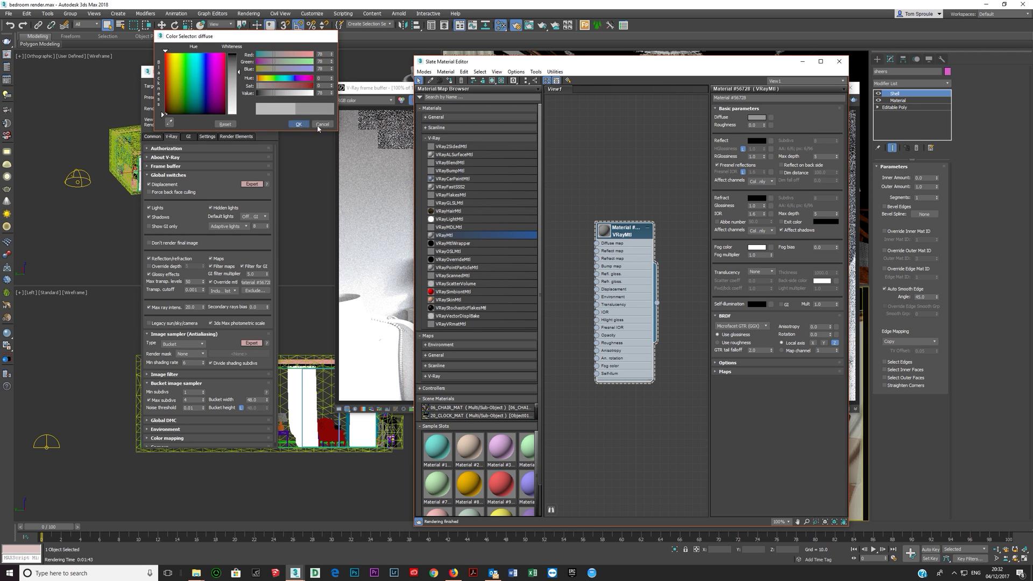
pyautogui.click(299, 125)
pyautogui.click(839, 61)
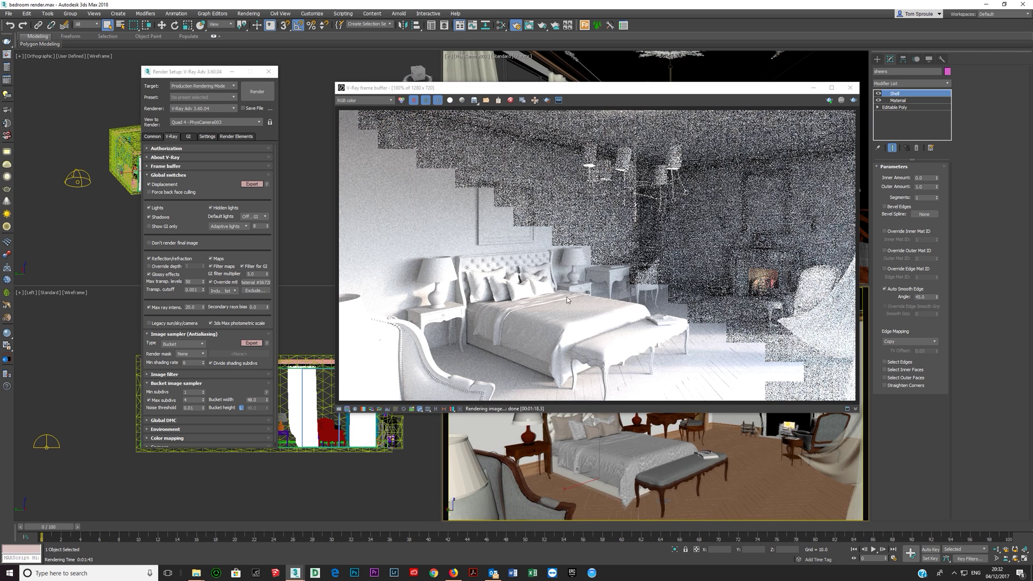
# Test-render only a region around the foot of the bed and the bench.
pyautogui.click(547, 100)
pyautogui.moveTo(563, 308); pyautogui.dragTo(644, 341)
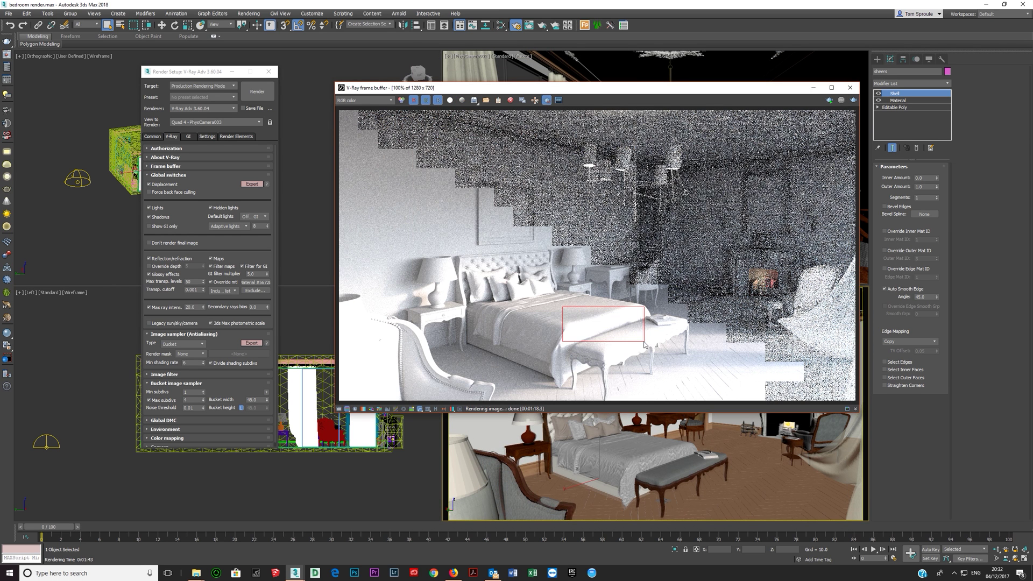
pyautogui.click(851, 104)
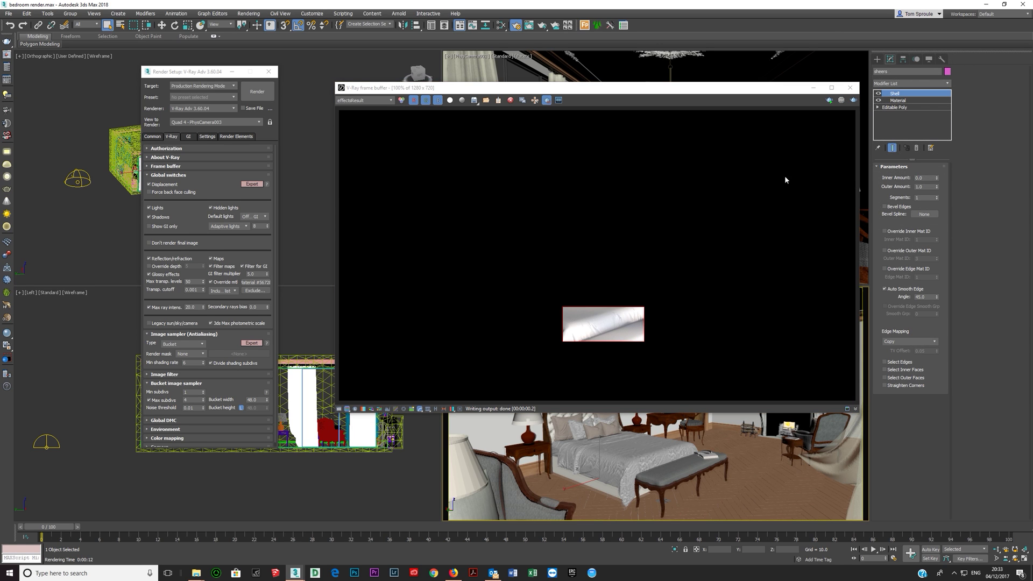
# Turn off region rendering and render the full camera view, showing the RGB color channel.
pyautogui.click(547, 101)
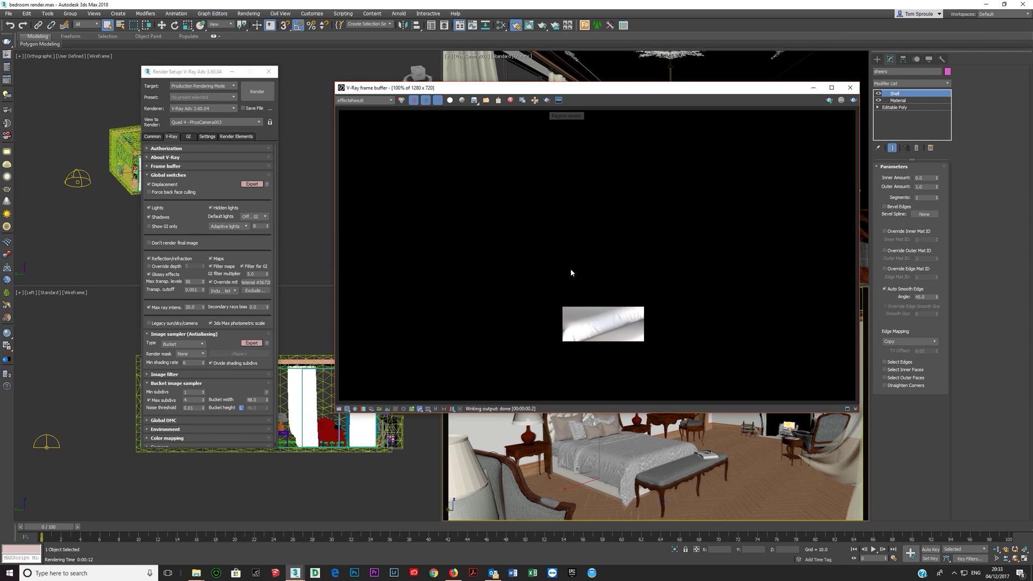
pyautogui.click(854, 100)
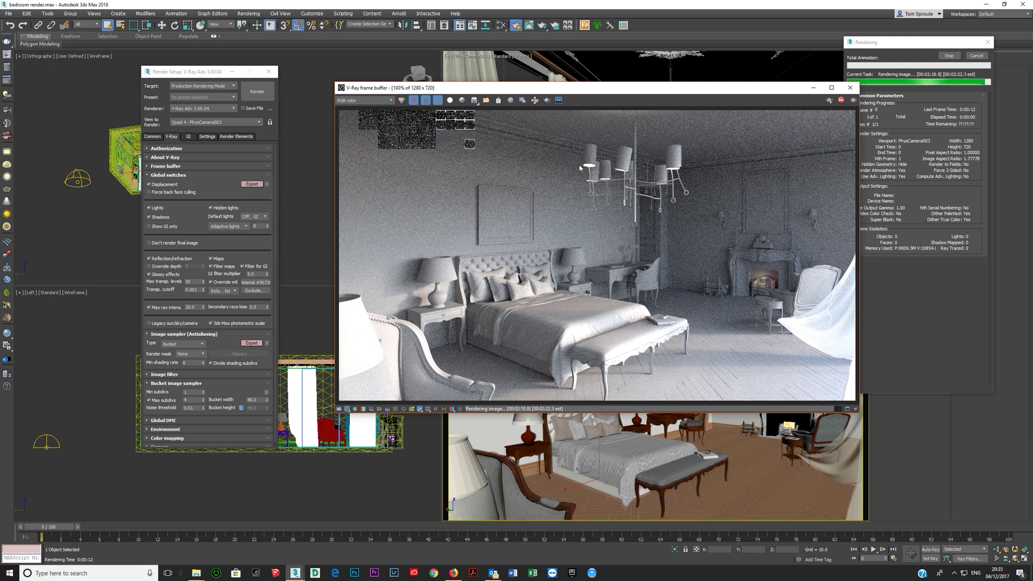
pyautogui.click(390, 101)
pyautogui.click(360, 109)
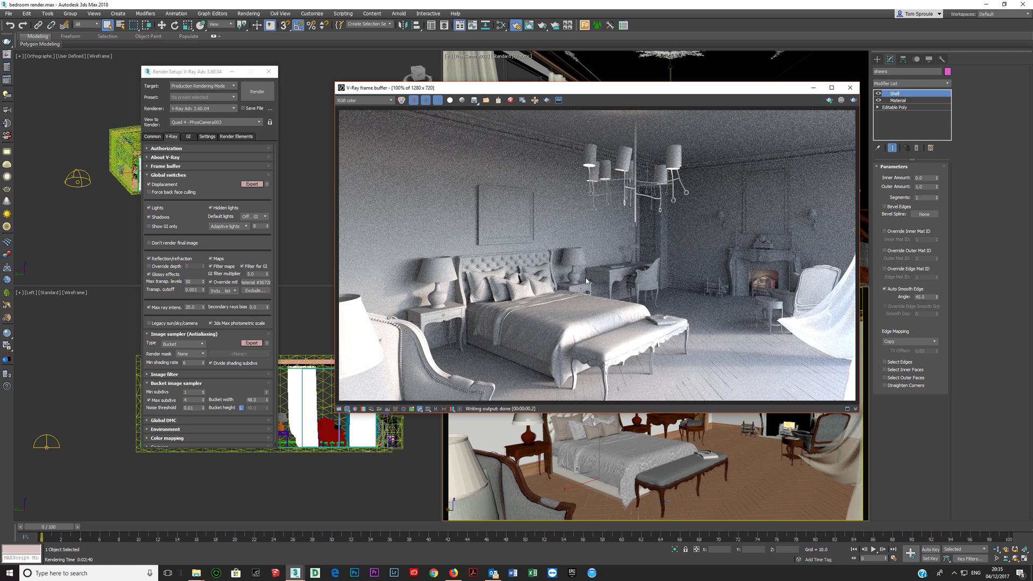
# Display the effectsResult channel of the finished render.
pyautogui.click(377, 100)
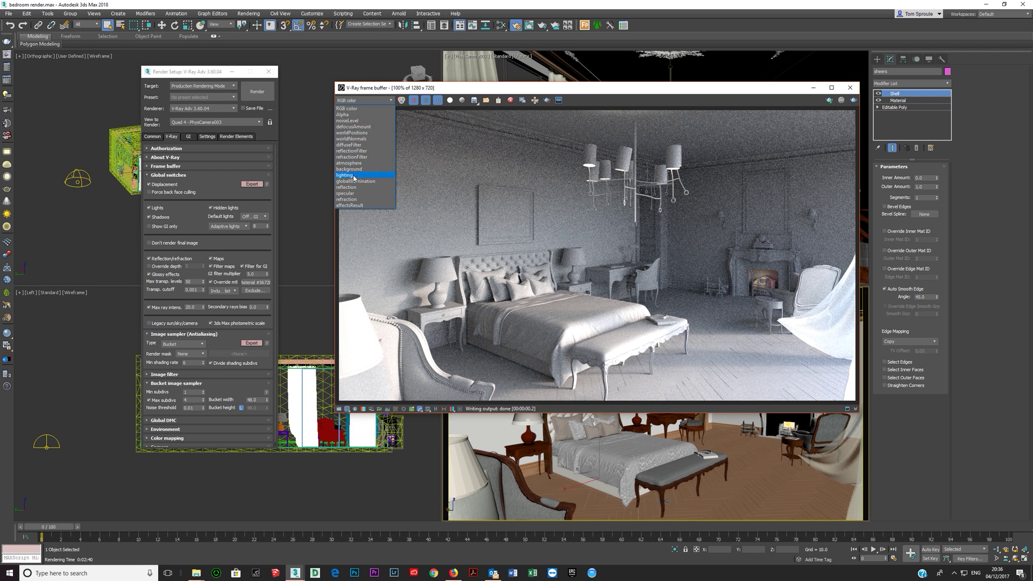
pyautogui.click(350, 205)
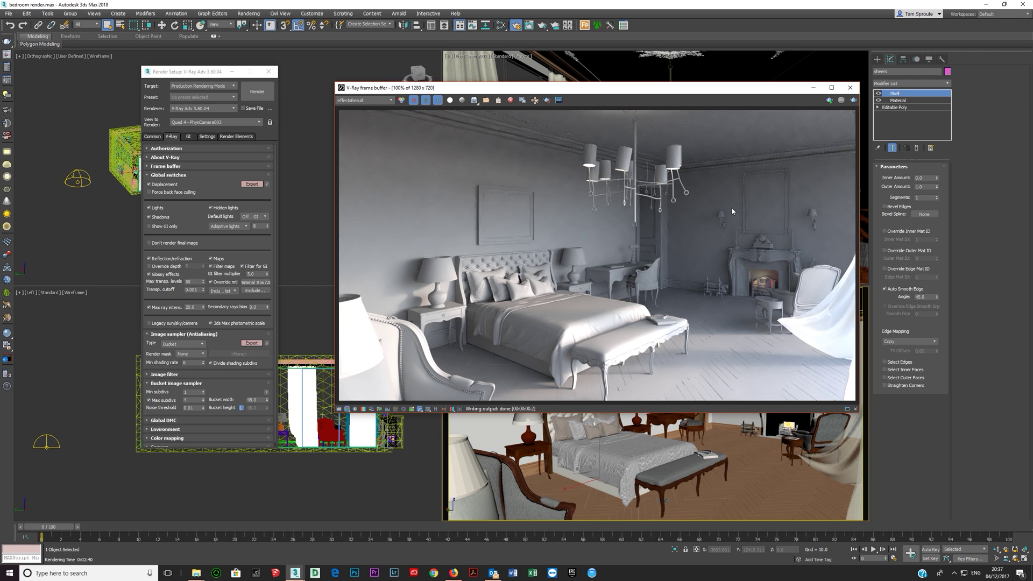
pyautogui.moveTo(747, 87); pyautogui.dragTo(721, 69)
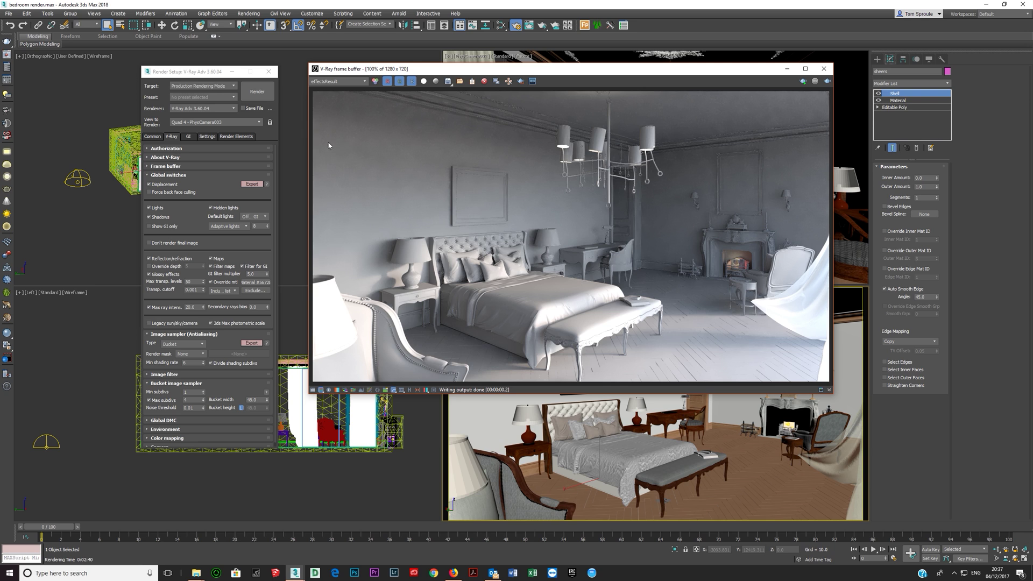
# Set the output file for the separate render channels to the JPEG file white box 2.jpg at quality 95.
pyautogui.click(176, 74)
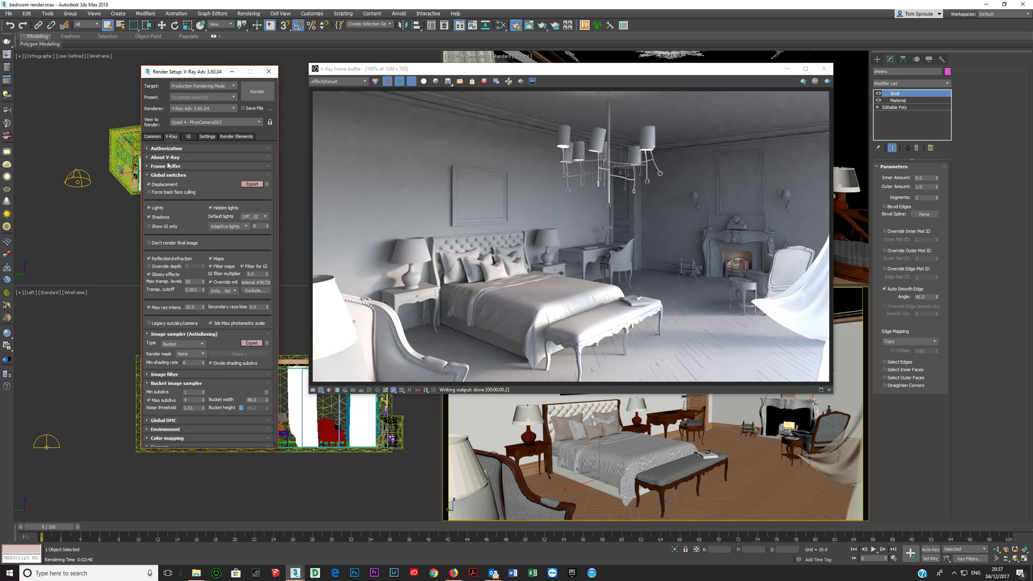
pyautogui.click(187, 137)
pyautogui.click(173, 136)
pyautogui.click(162, 166)
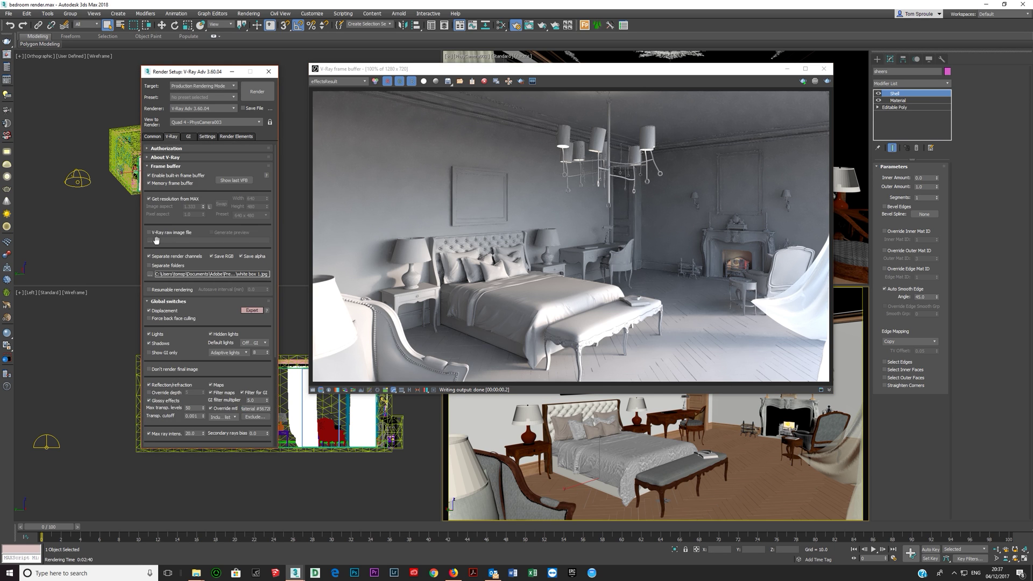
pyautogui.click(151, 275)
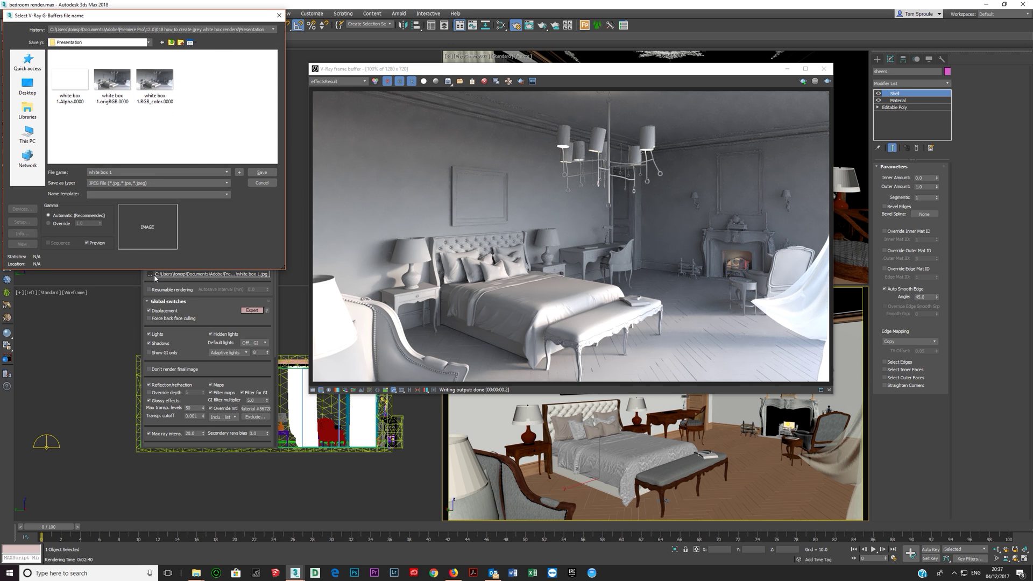
pyautogui.press('Return')
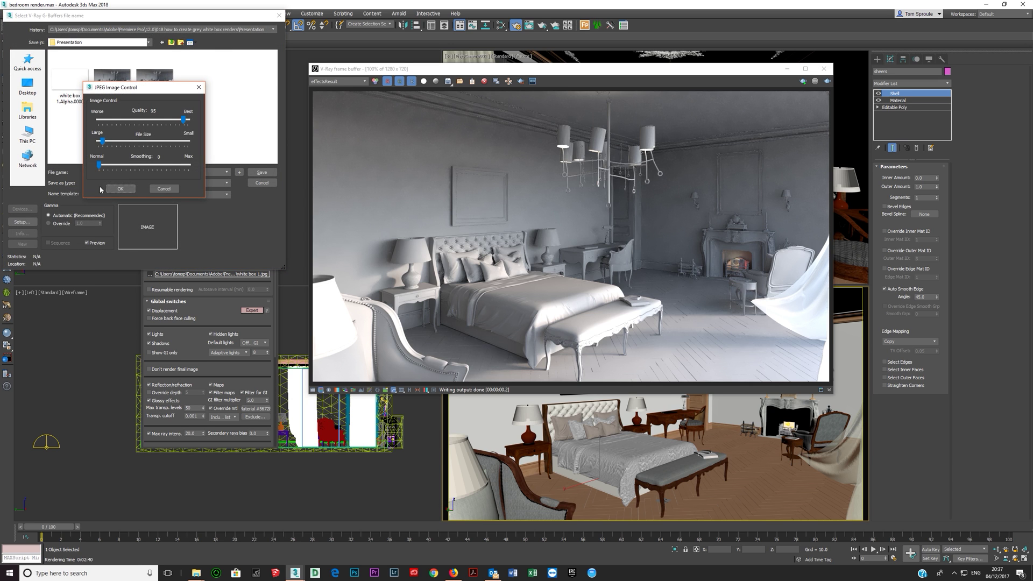
pyautogui.click(120, 189)
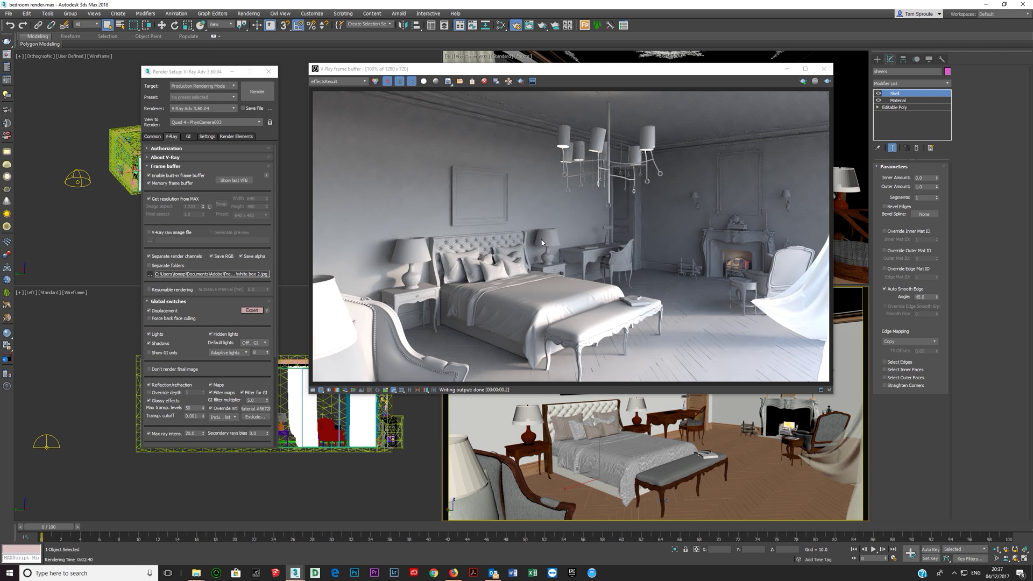
# Close the render setup and the V-Ray frame buffer.
pyautogui.click(186, 137)
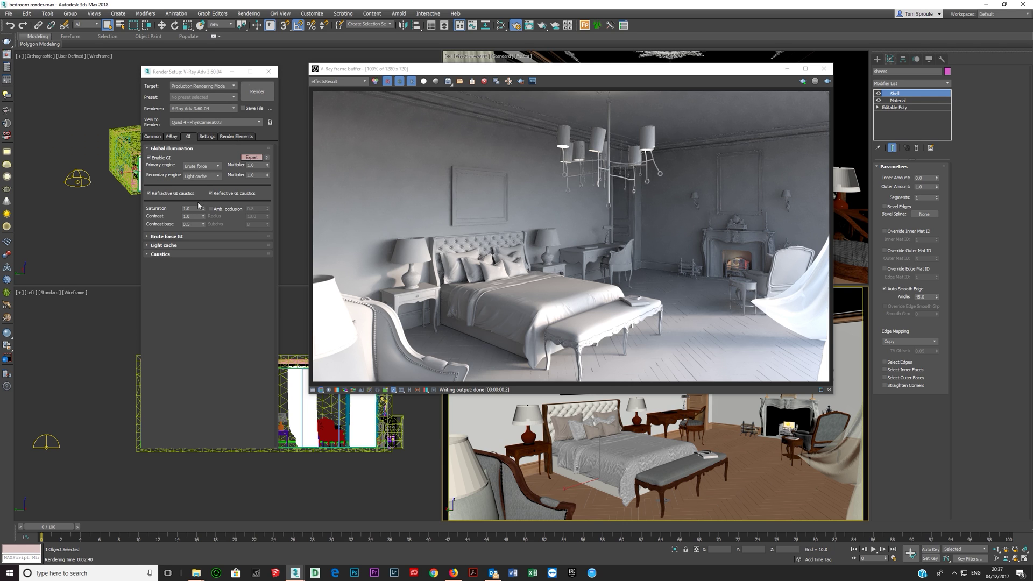
pyautogui.rightClick(131, 169)
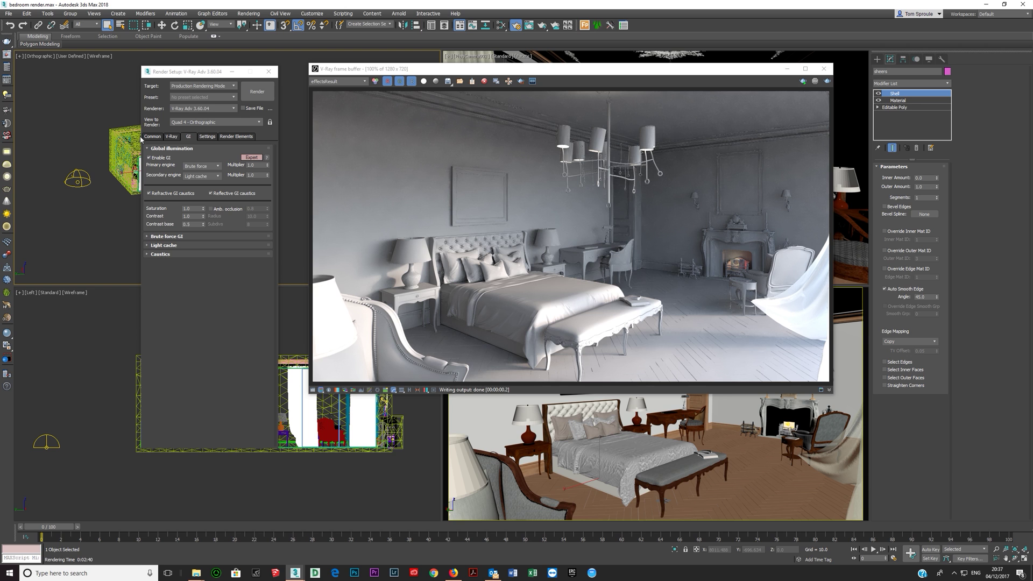
pyautogui.click(268, 72)
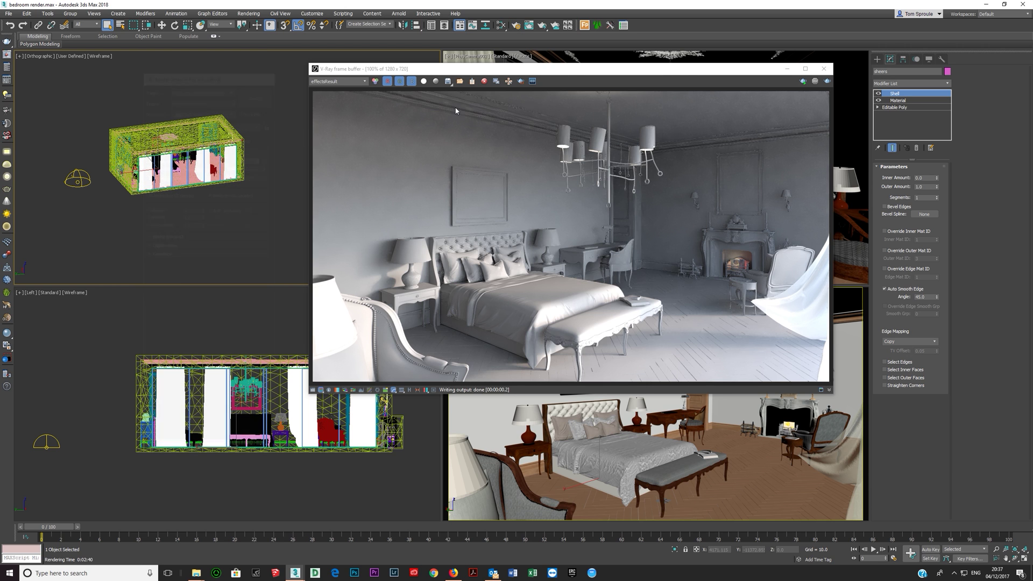
pyautogui.click(824, 69)
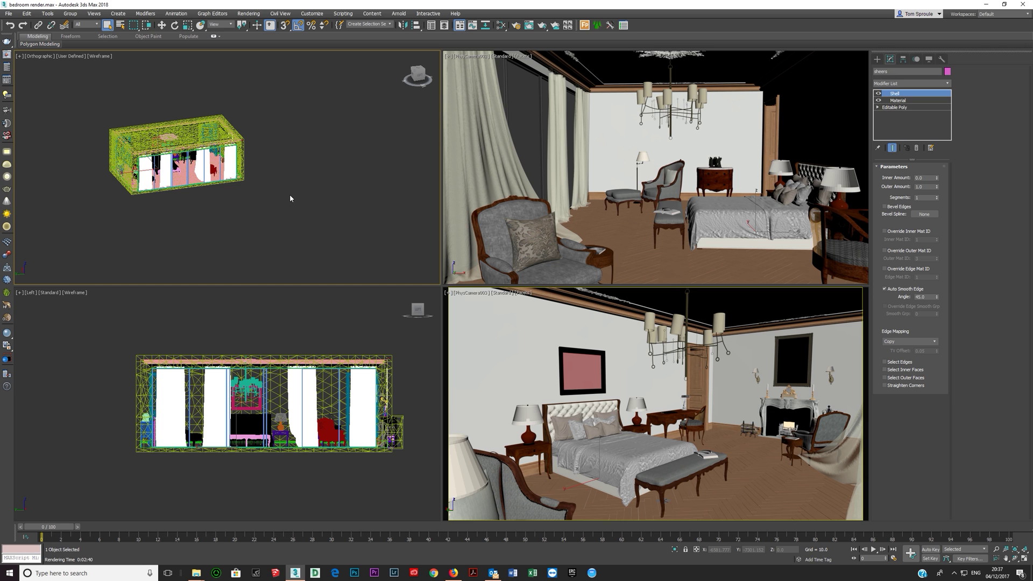
# Reopen the V-Ray global switches, turn off hidden lights, and make the PhysCamera003 viewport active.
pyautogui.press('F10')
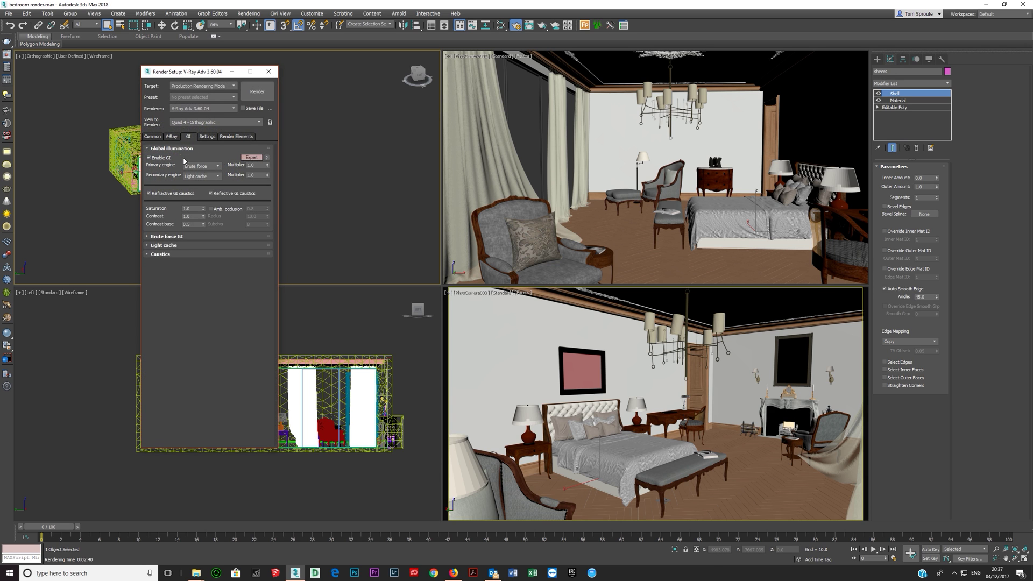
pyautogui.click(170, 137)
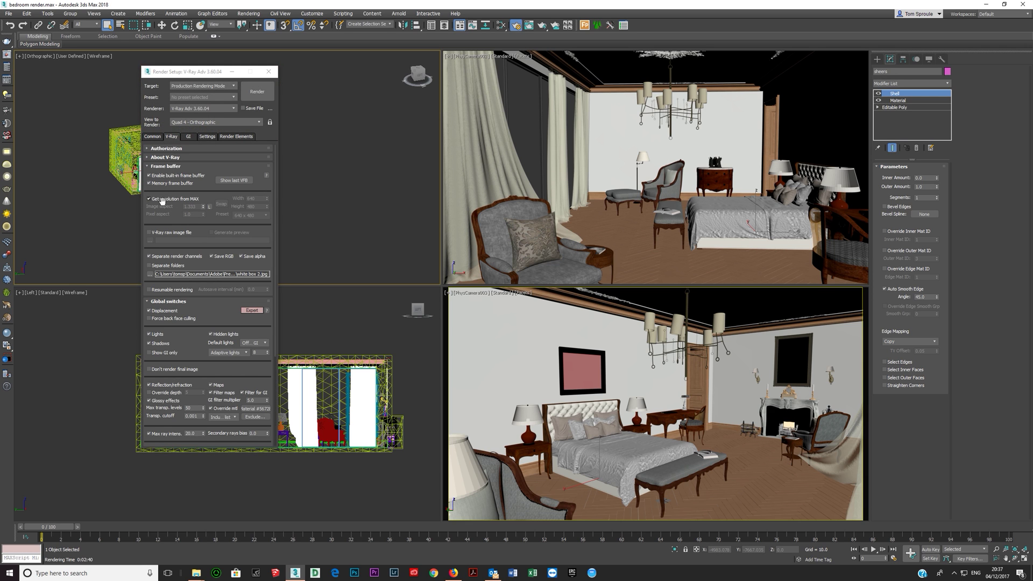
pyautogui.click(164, 167)
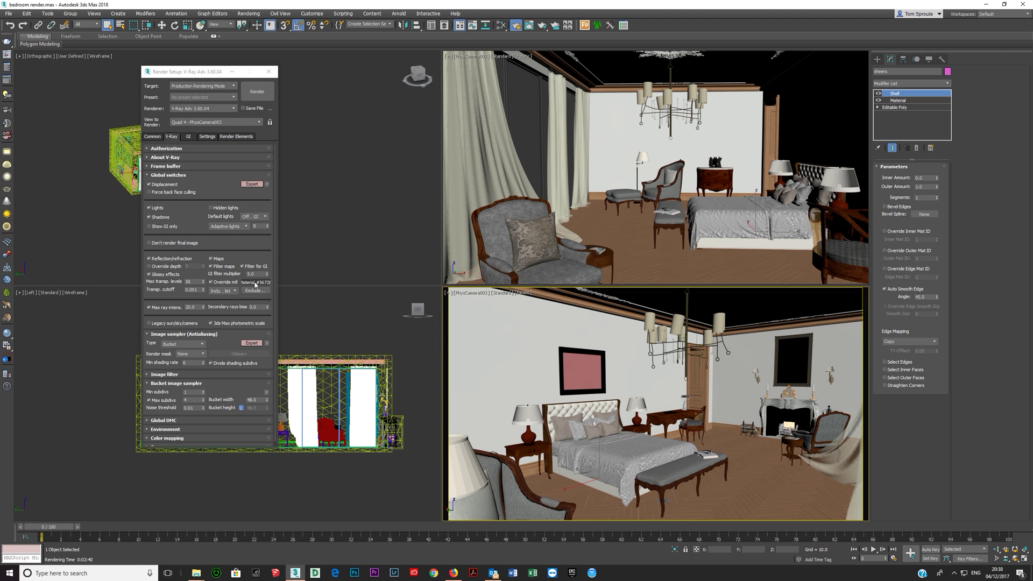
# Replace the override material with an instance of a new VRayLightMtl.
pyautogui.click(501, 25)
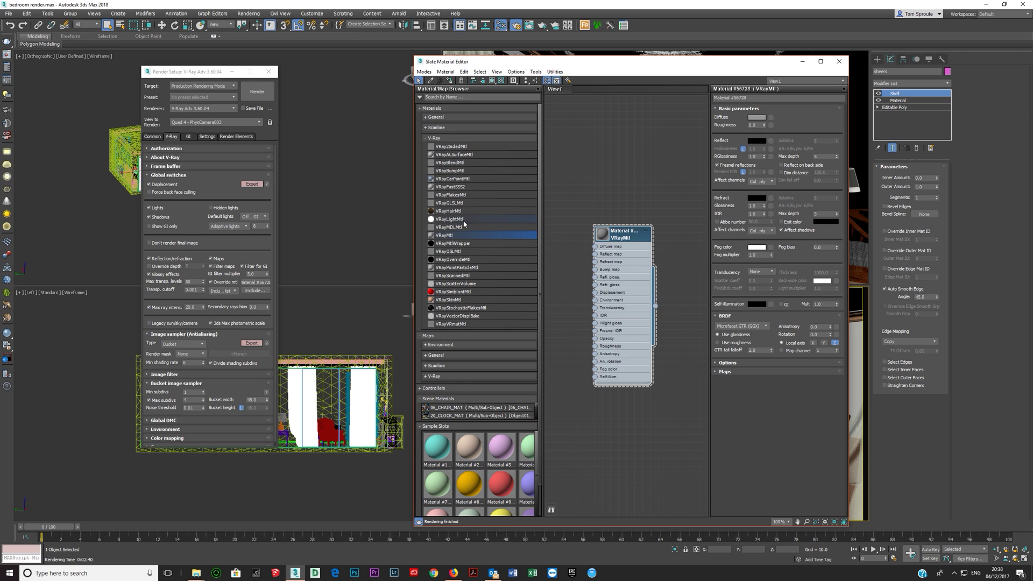
pyautogui.moveTo(463, 220); pyautogui.dragTo(255, 282)
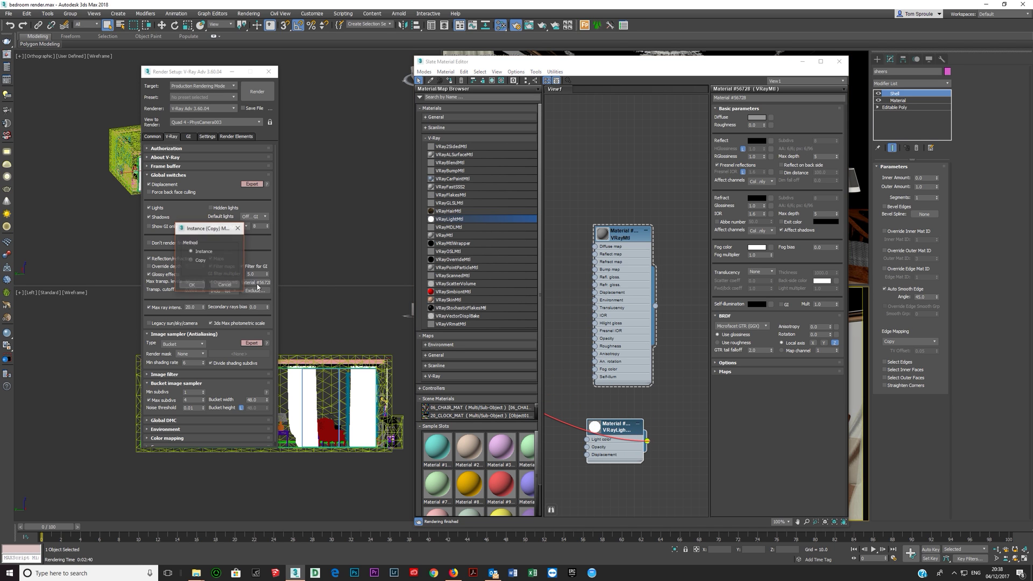
pyautogui.click(193, 286)
# Connect a VRayDirt map to the light material's Light color and open the map's parameters.
pyautogui.moveTo(615, 425); pyautogui.dragTo(652, 399, button='middle')
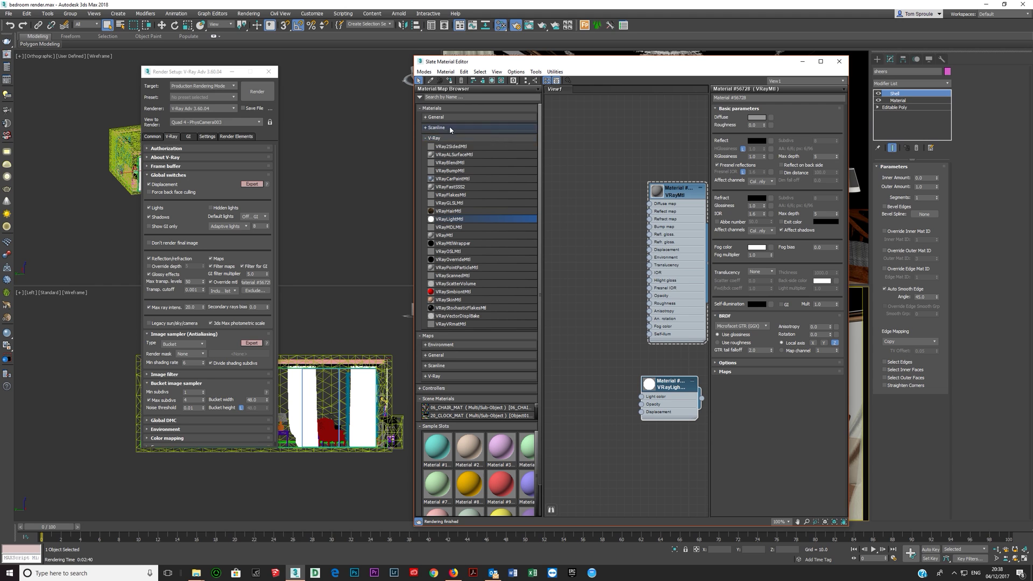
pyautogui.click(438, 138)
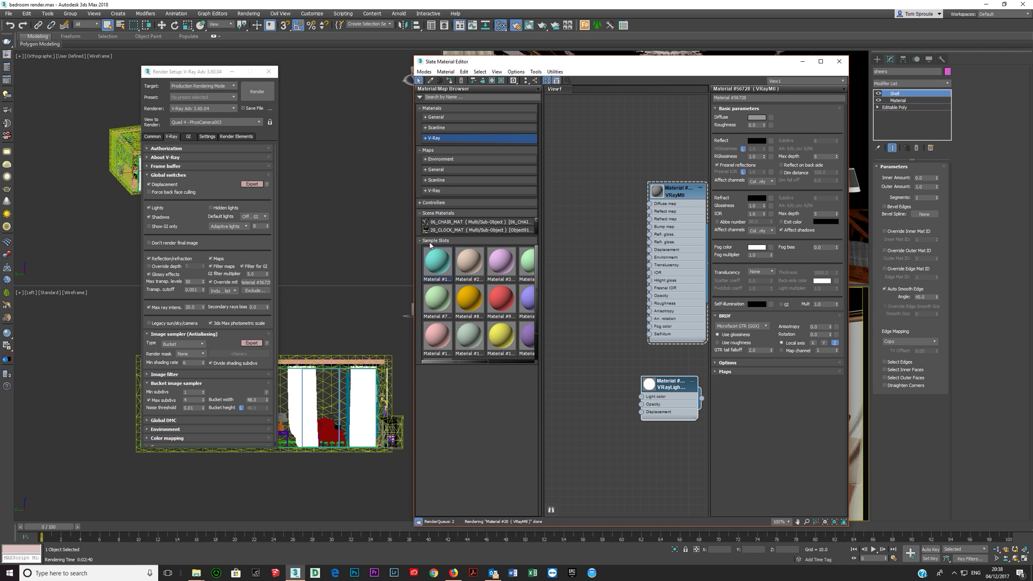
pyautogui.click(436, 191)
pyautogui.moveTo(448, 248); pyautogui.dragTo(641, 397)
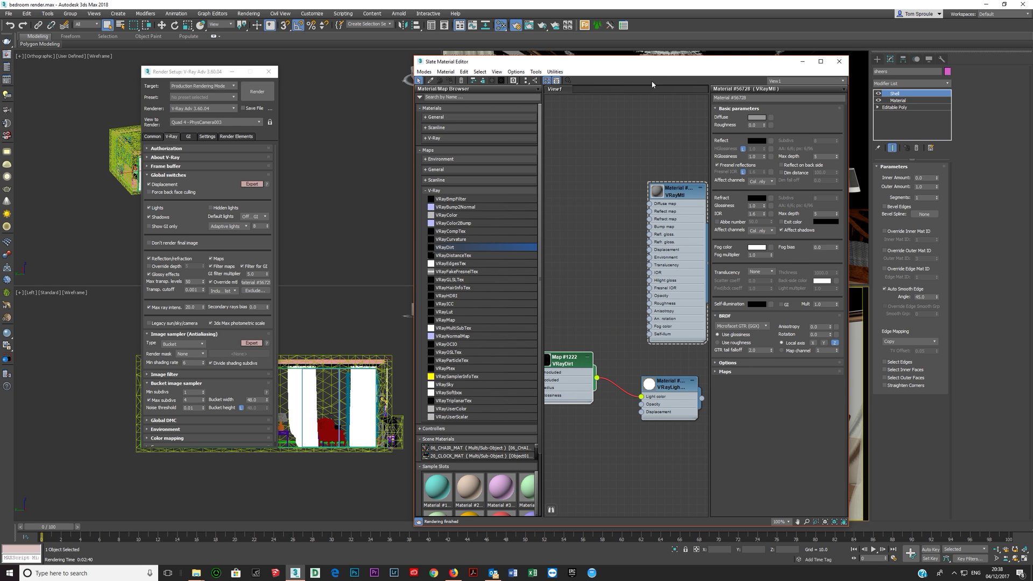
pyautogui.moveTo(592, 62); pyautogui.dragTo(198, 49)
pyautogui.click(173, 349)
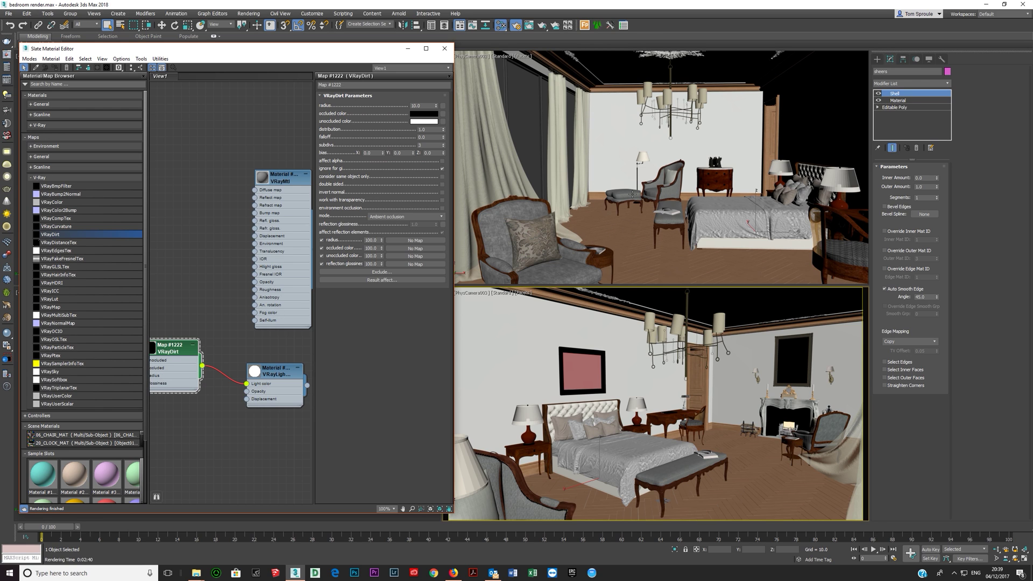
# Set the VRayDirt map's radius to 1000 and close the material editor.
pyautogui.doubleClick(415, 105)
pyautogui.press('Return')
pyautogui.click(429, 106)
pyautogui.click(445, 48)
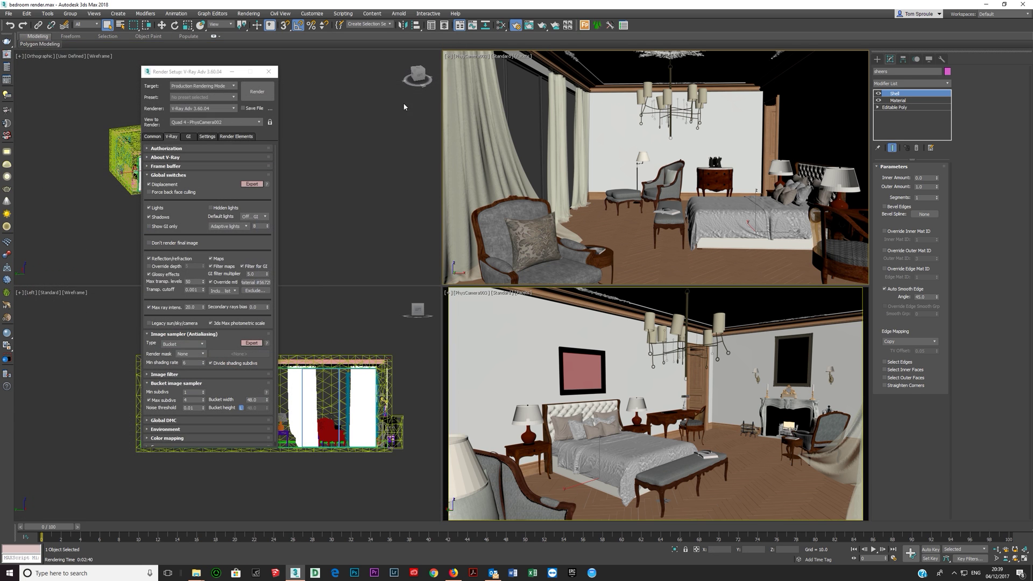
# Remove the excluded objects from the override material's exclusion list in the global switches.
pyautogui.click(255, 291)
pyautogui.click(546, 236)
pyautogui.keyDown('shift'); pyautogui.click(533, 265); pyautogui.keyUp('shift')
pyautogui.click(517, 286)
pyautogui.click(601, 374)
# Make the PhysCamera002 viewport active, render it, and reposition the frame buffer clear of the render setup.
pyautogui.rightClick(548, 223)
pyautogui.scroll(-2, 453, 275)
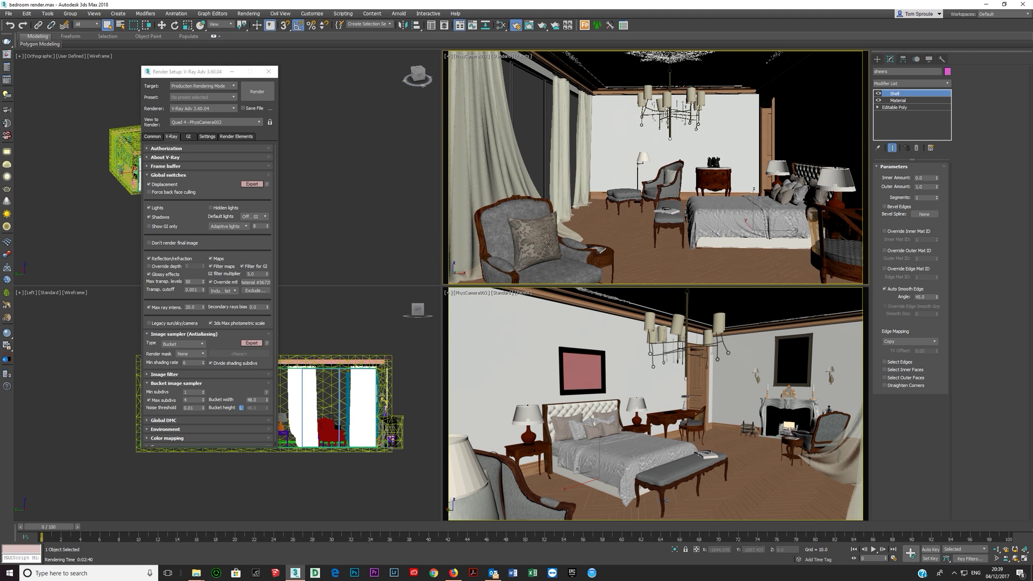
pyautogui.click(257, 92)
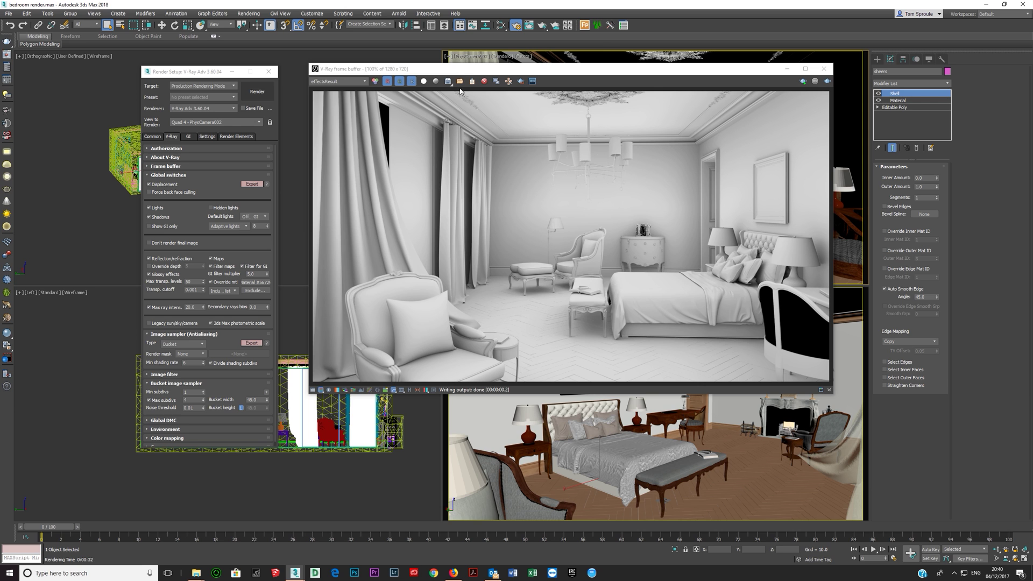
pyautogui.moveTo(447, 68); pyautogui.dragTo(471, 96)
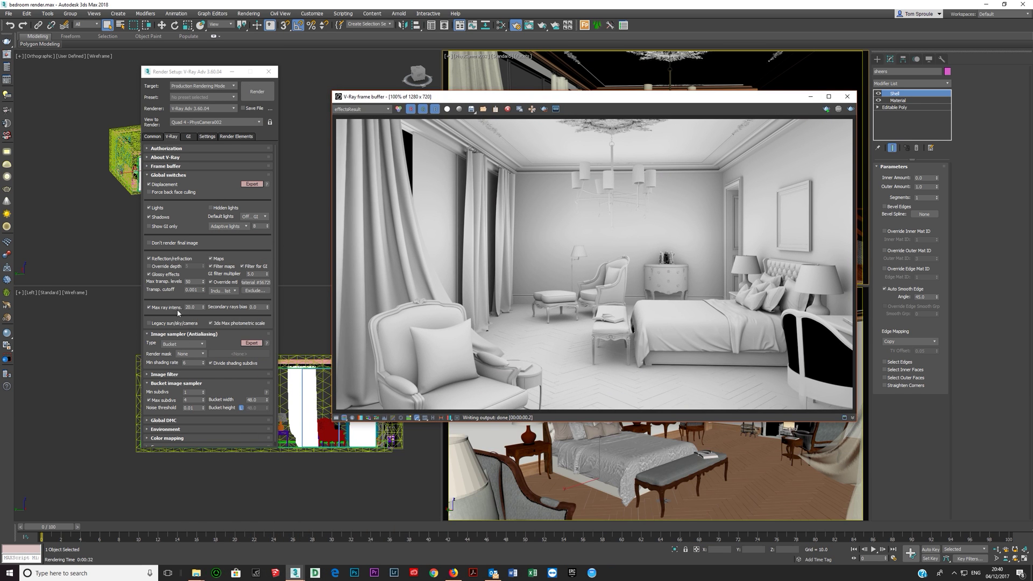
# Add a VRay2SidedMtl, connect the VRayLightMtl as its front material, and open its parameters.
pyautogui.click(501, 26)
pyautogui.scroll(-1, 248, 256)
pyautogui.moveTo(248, 256); pyautogui.dragTo(186, 251, button='middle')
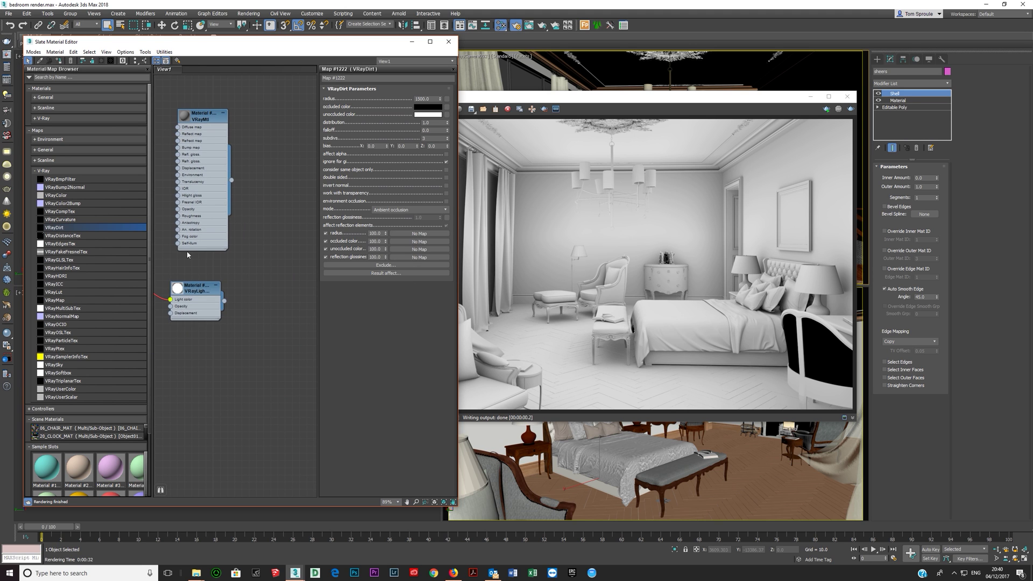
pyautogui.click(67, 170)
pyautogui.click(81, 118)
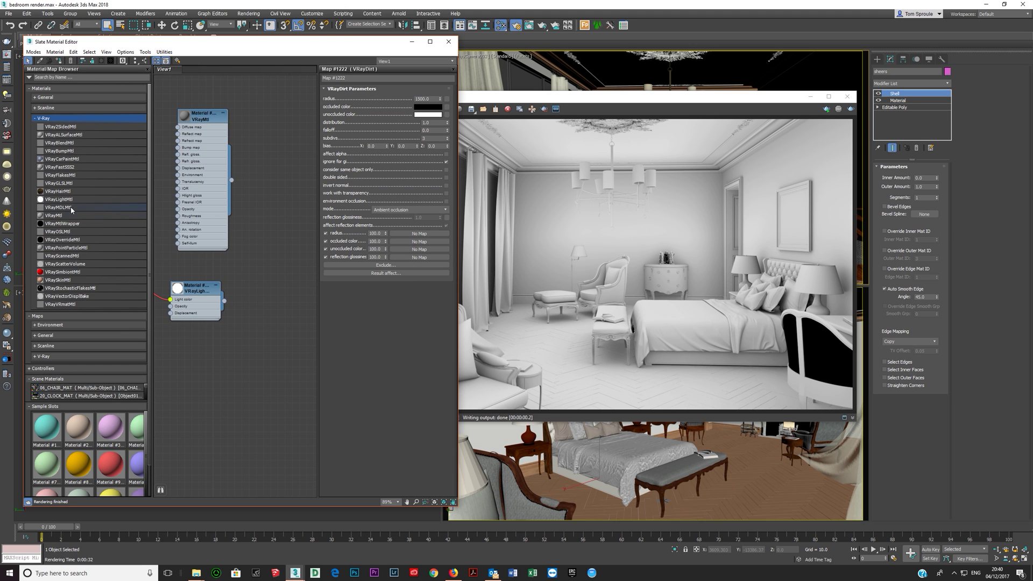
pyautogui.moveTo(63, 127); pyautogui.dragTo(283, 325)
pyautogui.moveTo(225, 301); pyautogui.dragTo(249, 307)
pyautogui.doubleClick(269, 315)
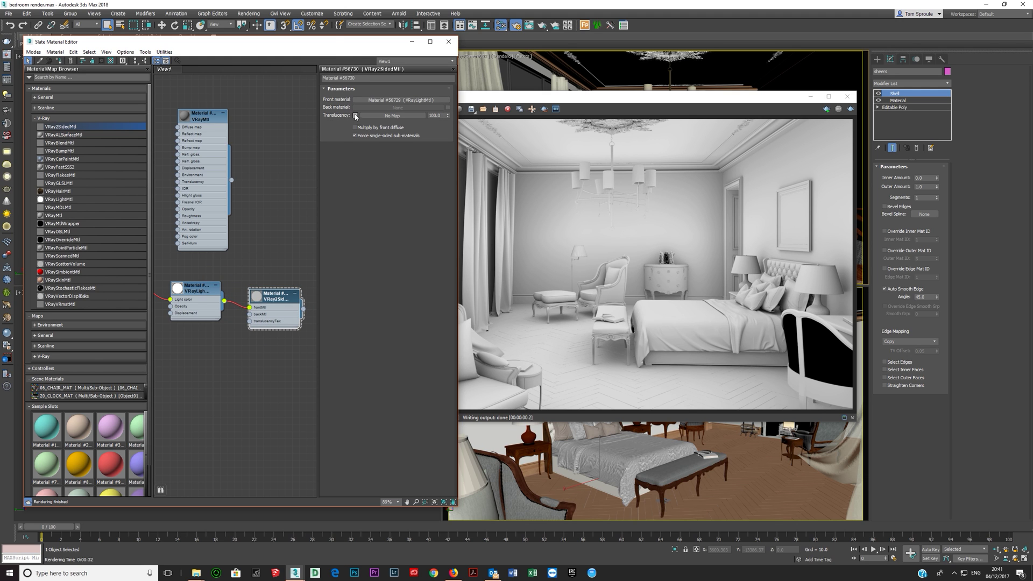
# Set the two-sided material's translucency to black, assign it as an instanced override material, and close the material editor.
pyautogui.click(355, 115)
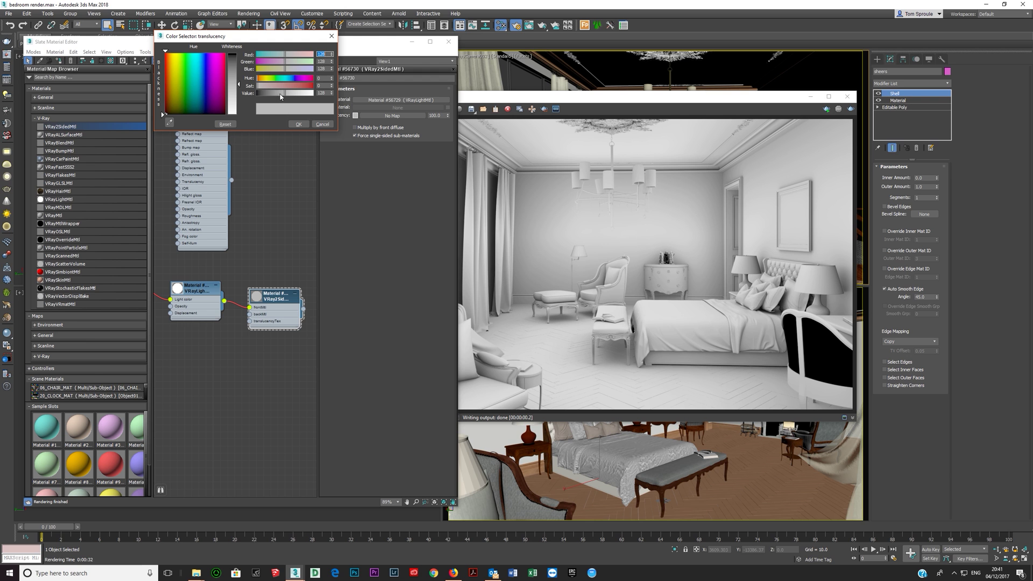
pyautogui.click(299, 124)
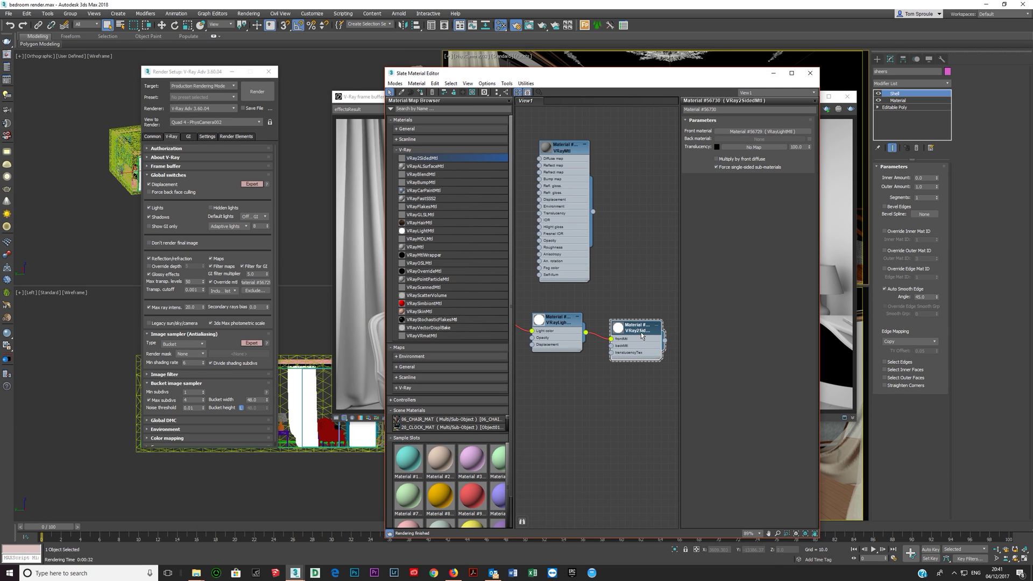
pyautogui.moveTo(665, 341); pyautogui.dragTo(256, 282)
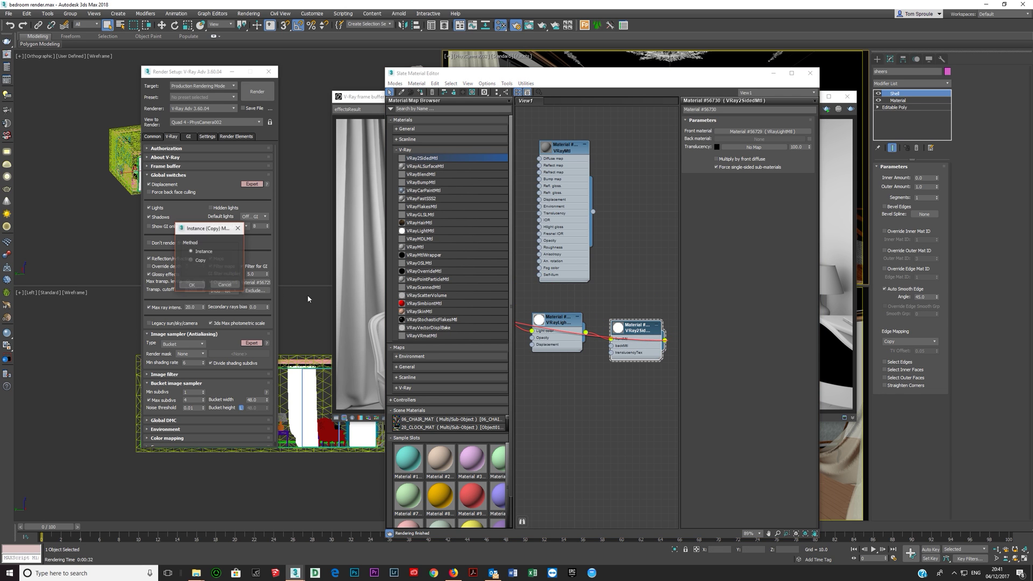
pyautogui.click(191, 285)
pyautogui.moveTo(677, 74); pyautogui.dragTo(401, 82)
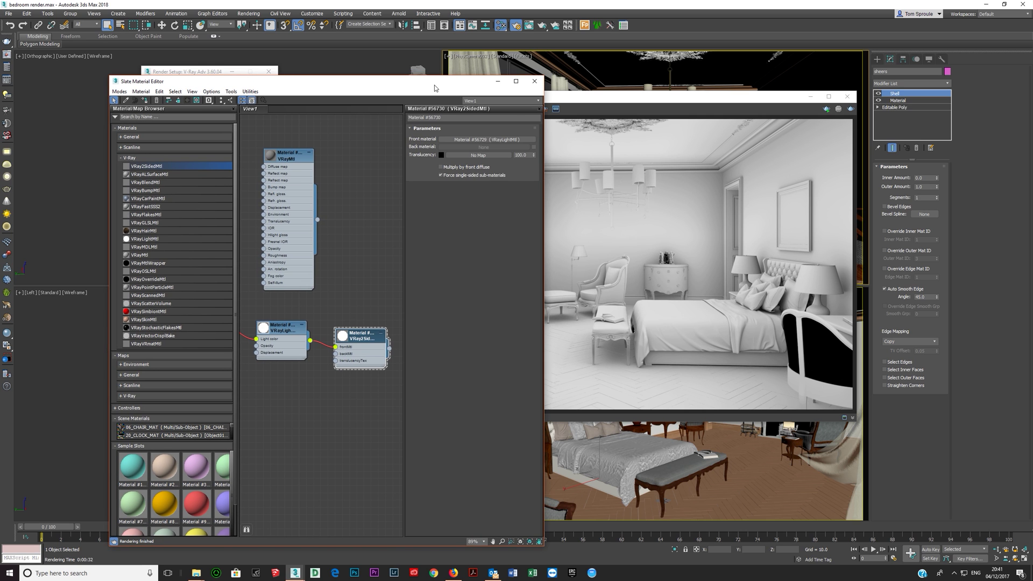
pyautogui.moveTo(436, 86); pyautogui.dragTo(371, 87)
pyautogui.click(469, 82)
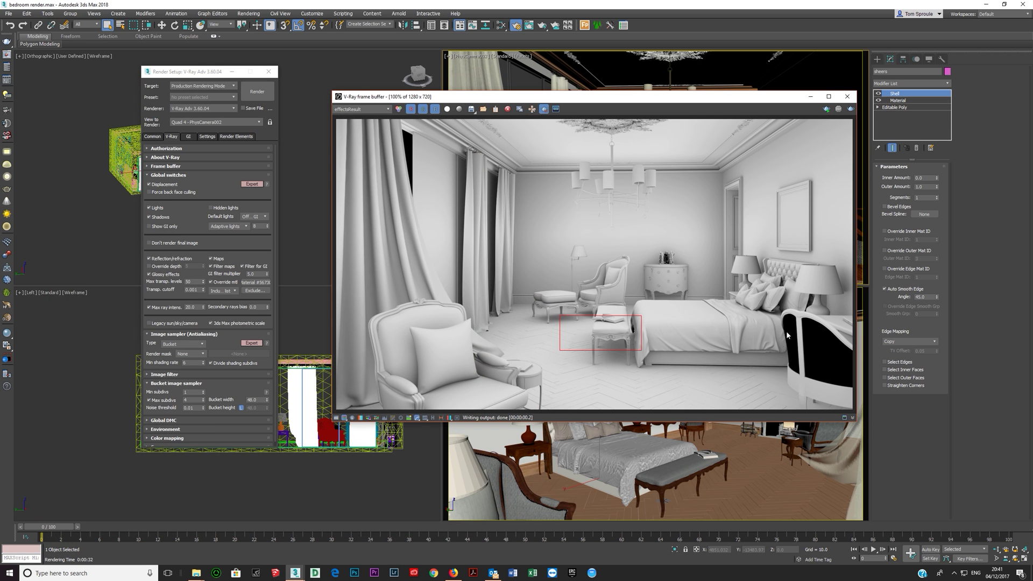
# Render only a region around the foreground chair beside the bed and display the RGB color channel.
pyautogui.moveTo(760, 303); pyautogui.dragTo(876, 419)
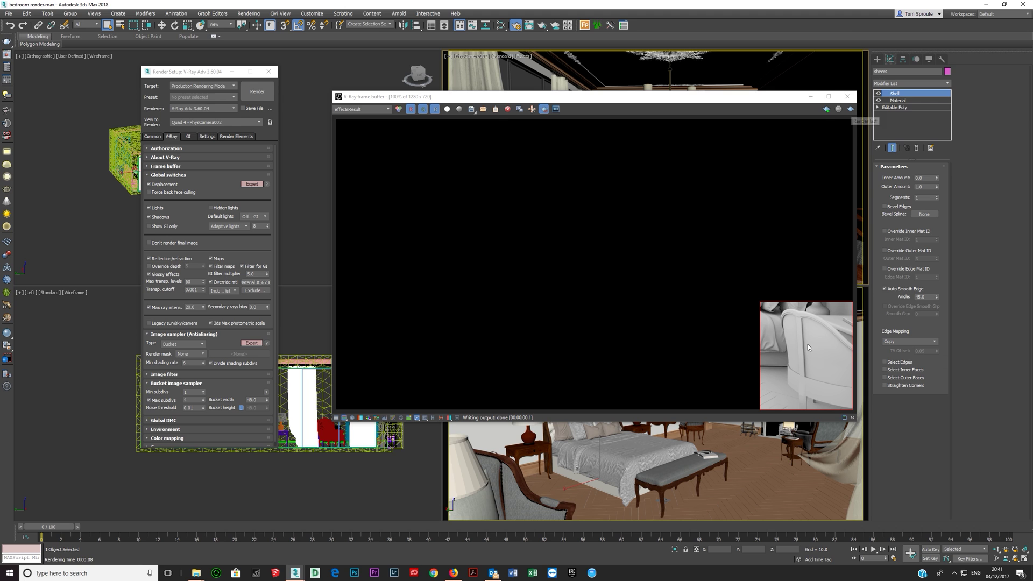
pyautogui.click(385, 110)
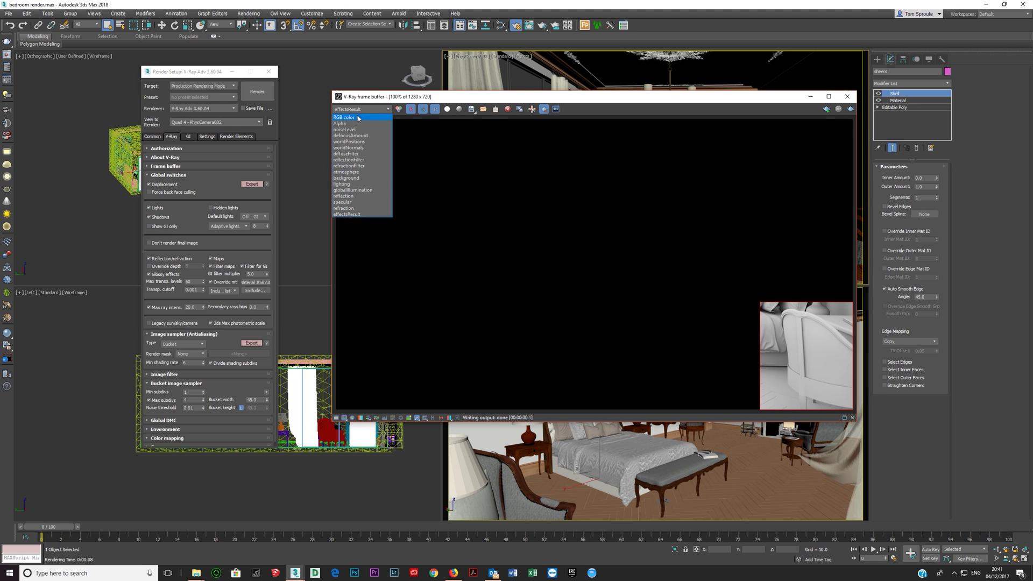
pyautogui.click(380, 148)
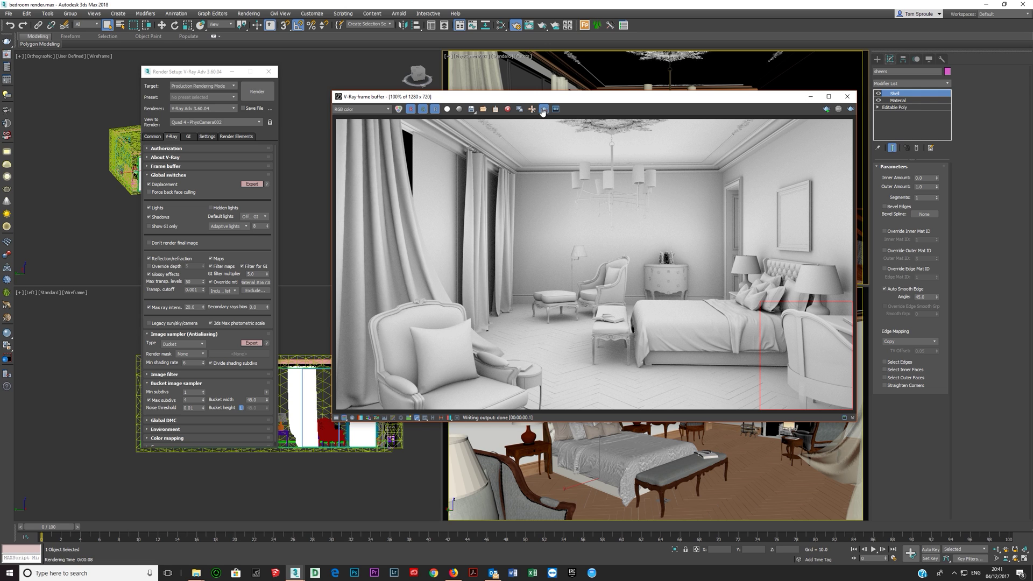
# Mark a render region around the window behind the nearest curtain and set the environment background color to white.
pyautogui.moveTo(392, 123); pyautogui.dragTo(424, 215)
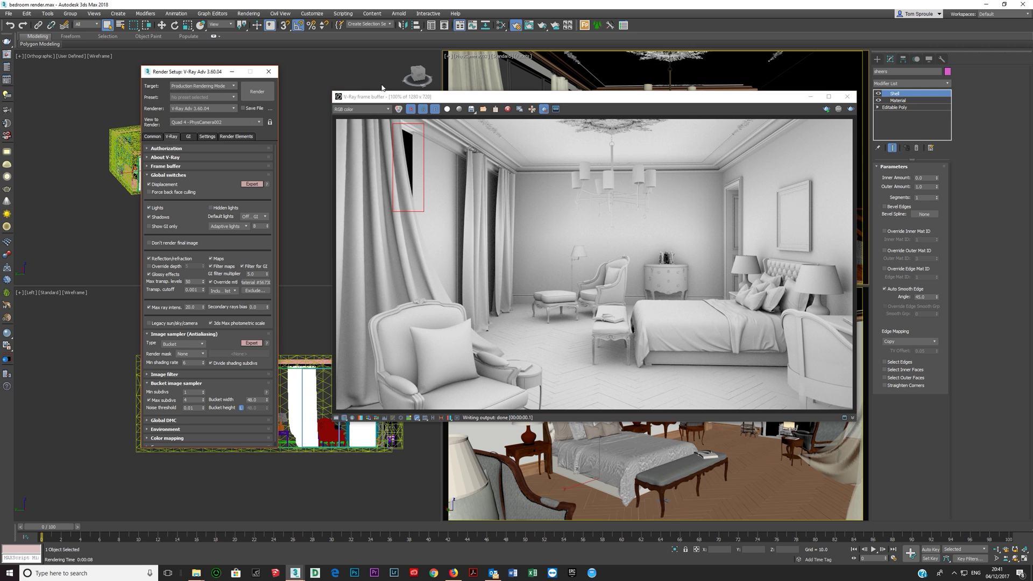
pyautogui.click(241, 14)
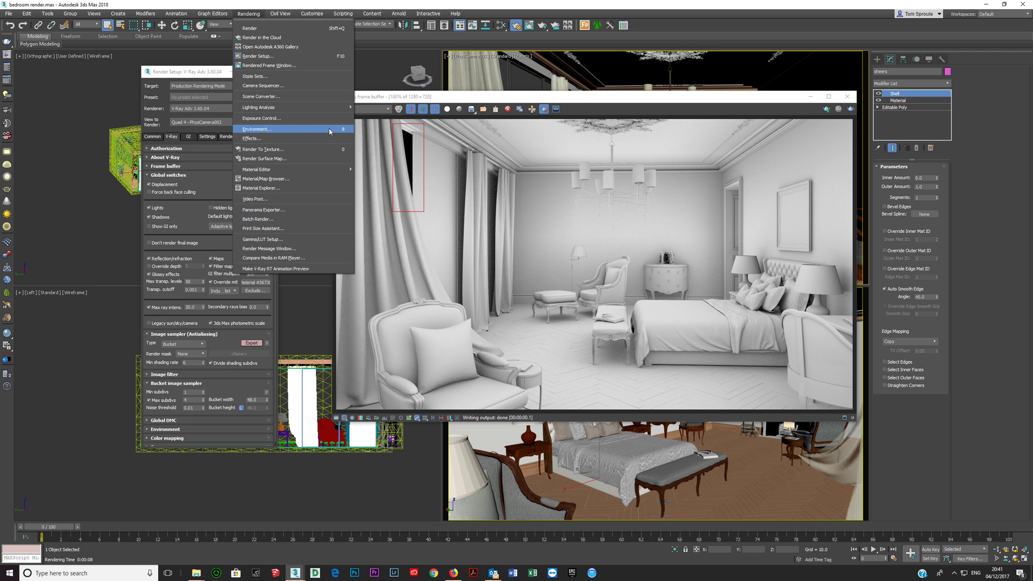
pyautogui.click(310, 131)
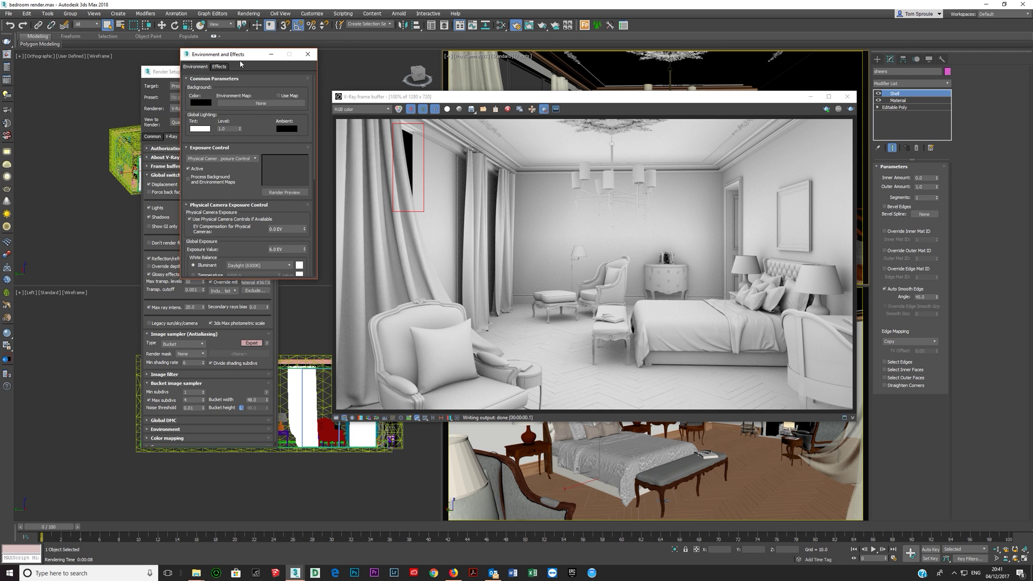
pyautogui.moveTo(240, 60); pyautogui.dragTo(204, 62)
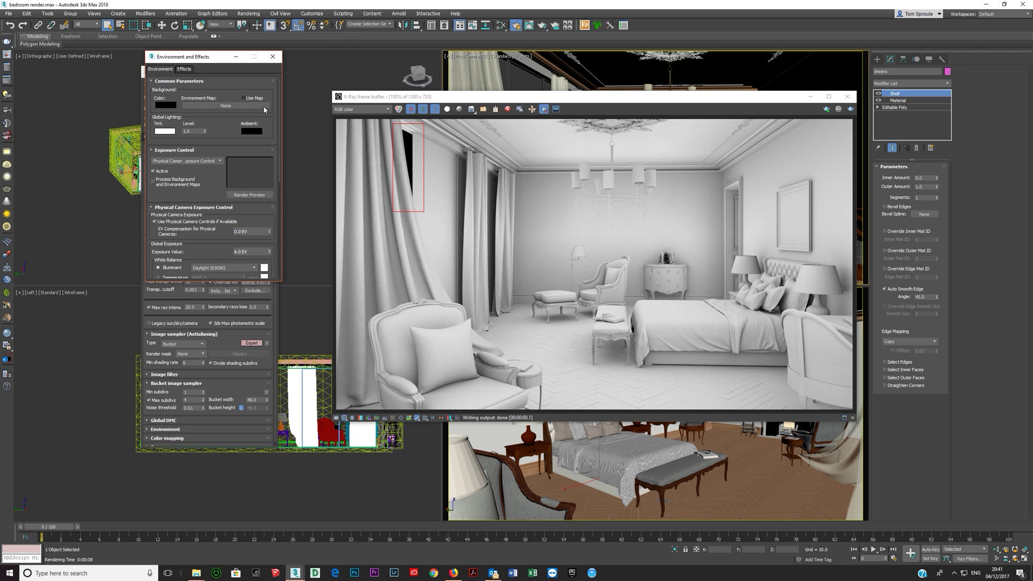
pyautogui.click(166, 105)
pyautogui.moveTo(196, 36); pyautogui.dragTo(291, 37)
pyautogui.moveTo(349, 96); pyautogui.dragTo(417, 95)
pyautogui.click(389, 126)
# Render the window region with the white background and display the RGB color channel.
pyautogui.click(849, 110)
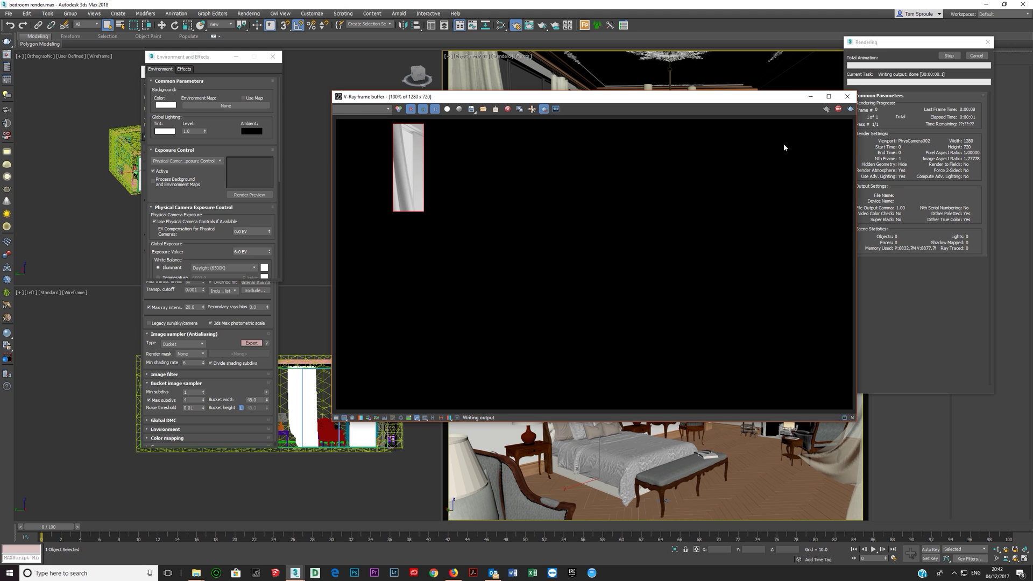
pyautogui.click(361, 109)
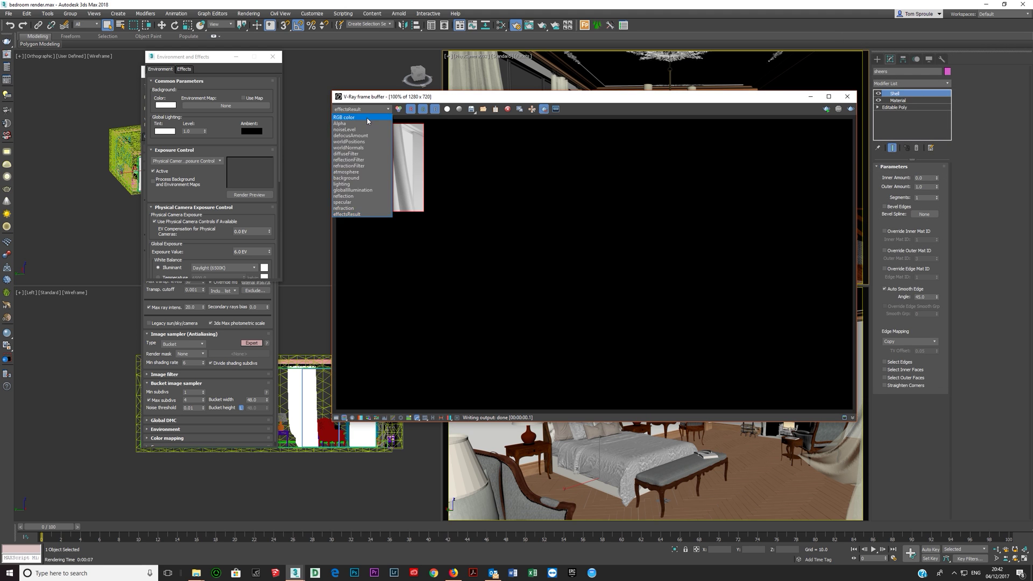
pyautogui.click(358, 115)
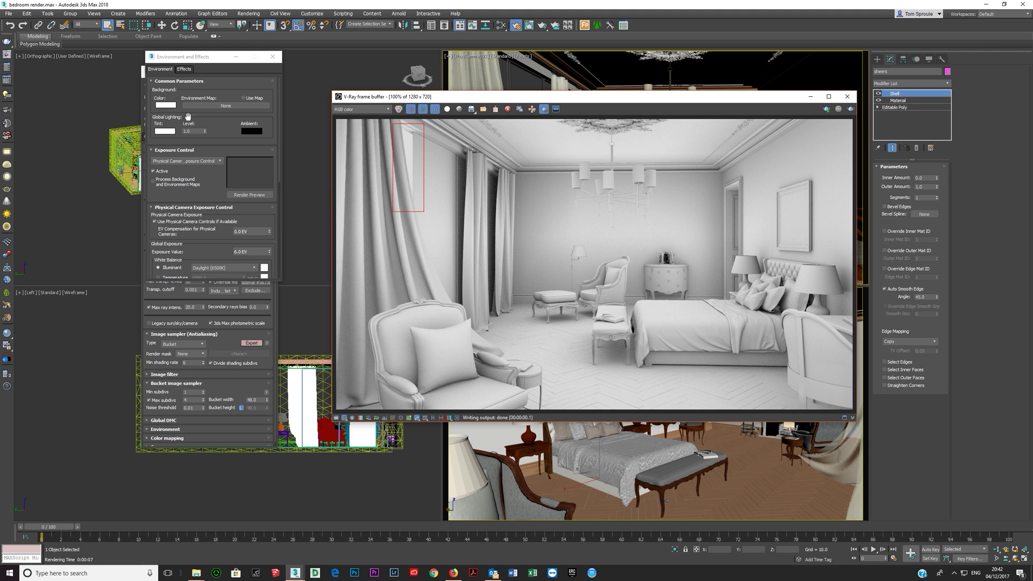
# Enable the environment map and assign an Output map to it.
pyautogui.click(250, 100)
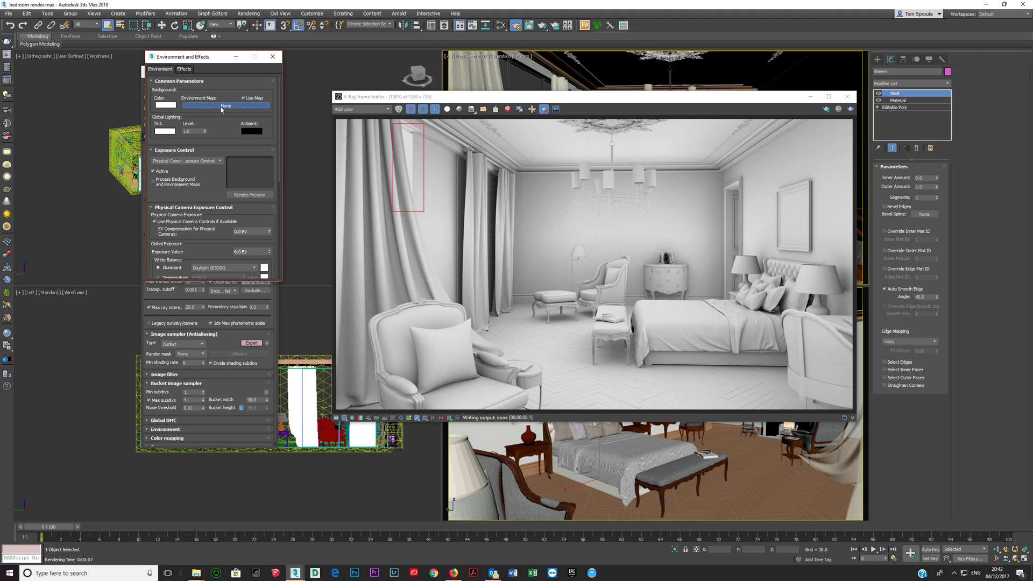
pyautogui.click(237, 106)
pyautogui.click(440, 197)
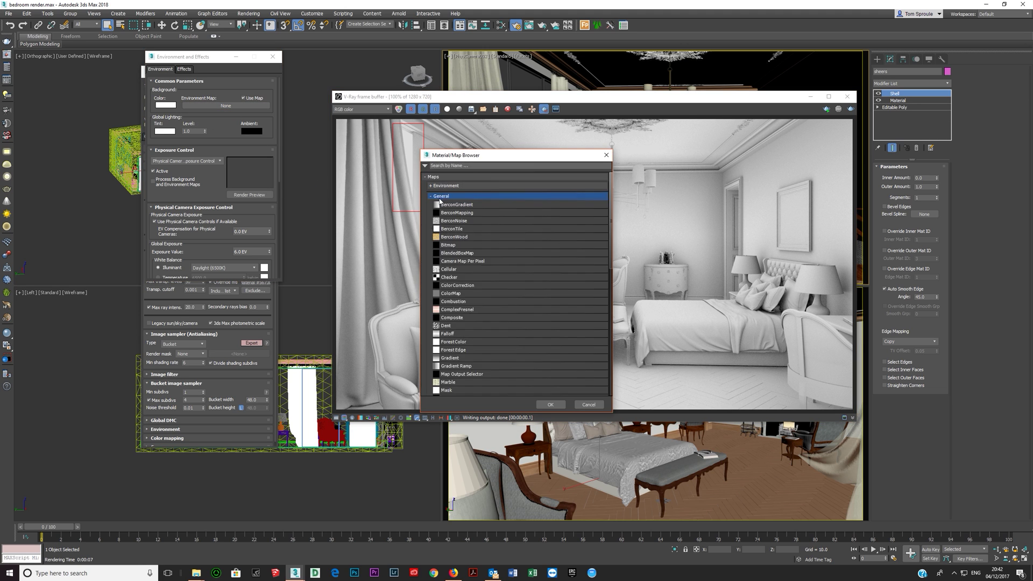
pyautogui.scroll(-3, 462, 301)
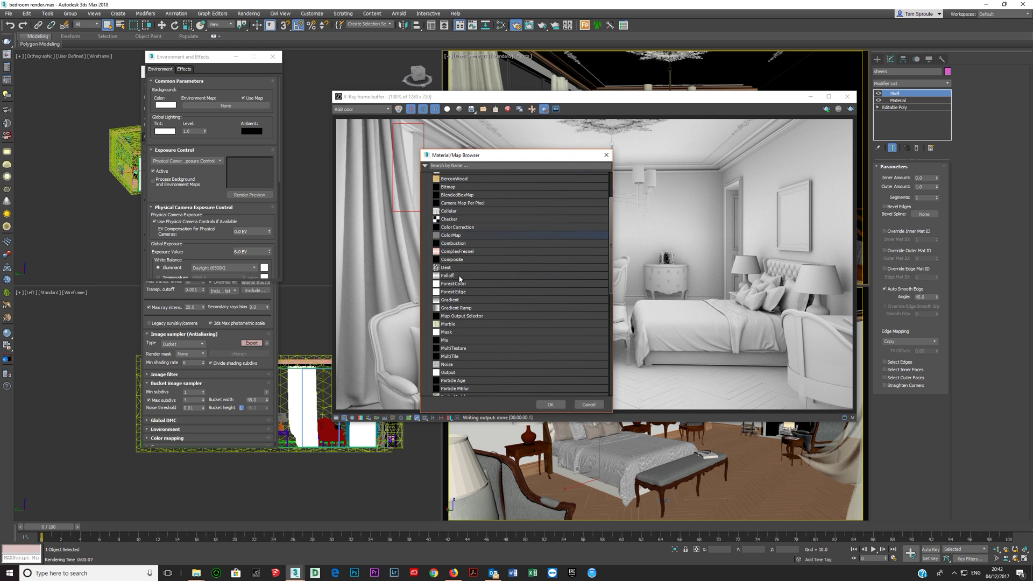
pyautogui.doubleClick(452, 372)
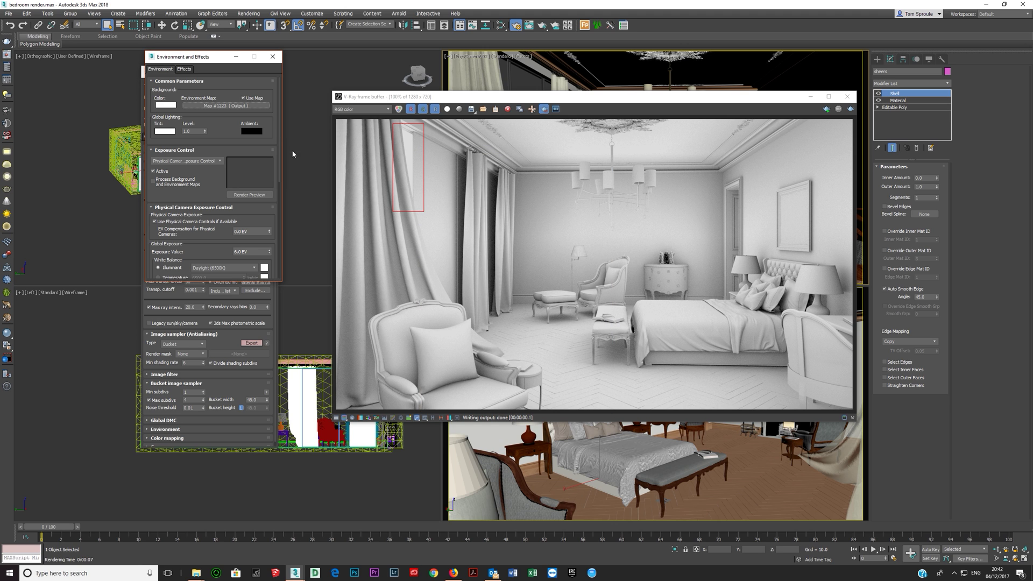
# Instance the environment's Output map into the material editor, set its output amount to 5.0, and close the editor.
pyautogui.click(501, 25)
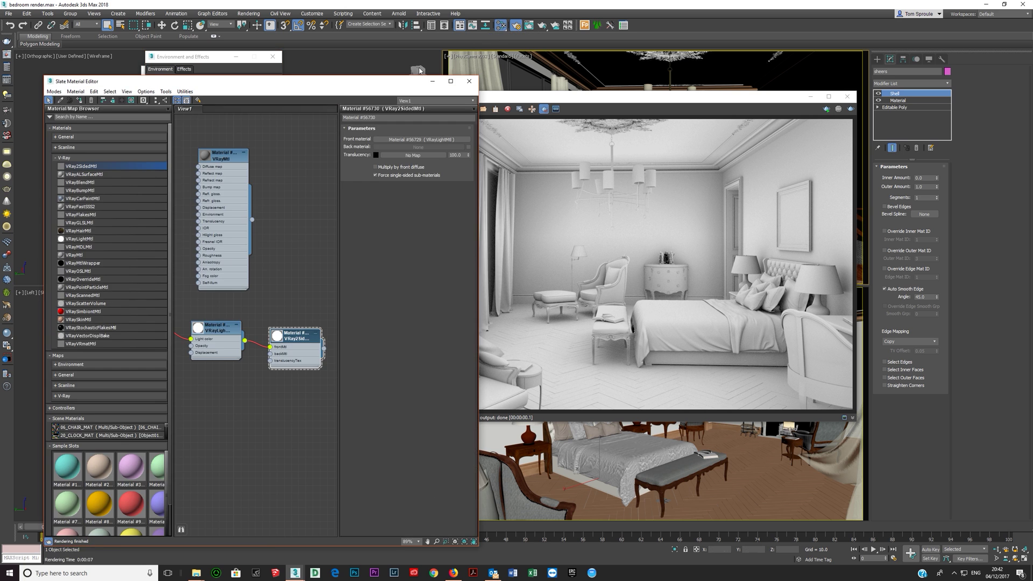
pyautogui.moveTo(277, 79); pyautogui.dragTo(593, 65)
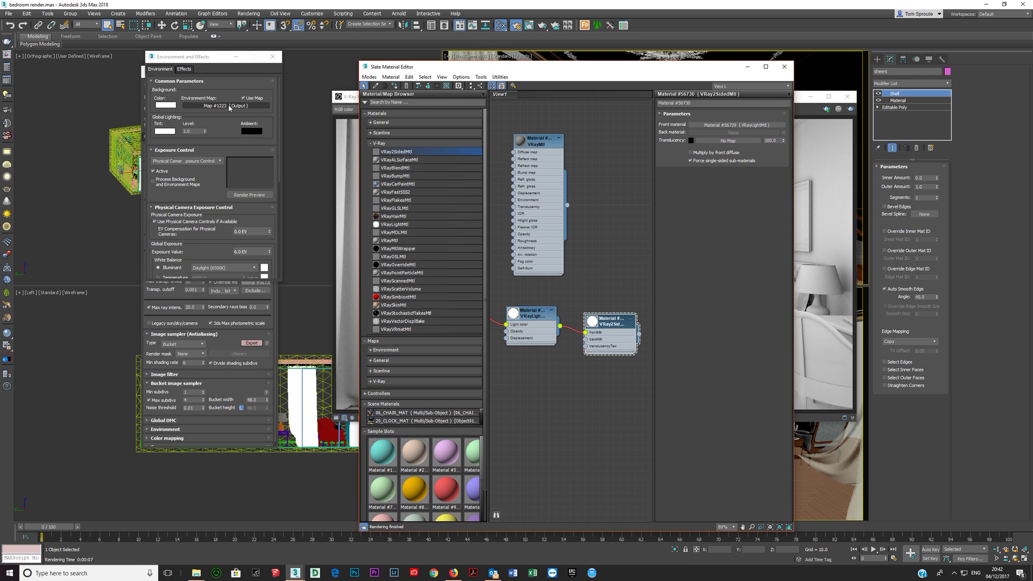
pyautogui.click(230, 109)
pyautogui.moveTo(617, 232); pyautogui.dragTo(616, 231)
pyautogui.click(559, 324)
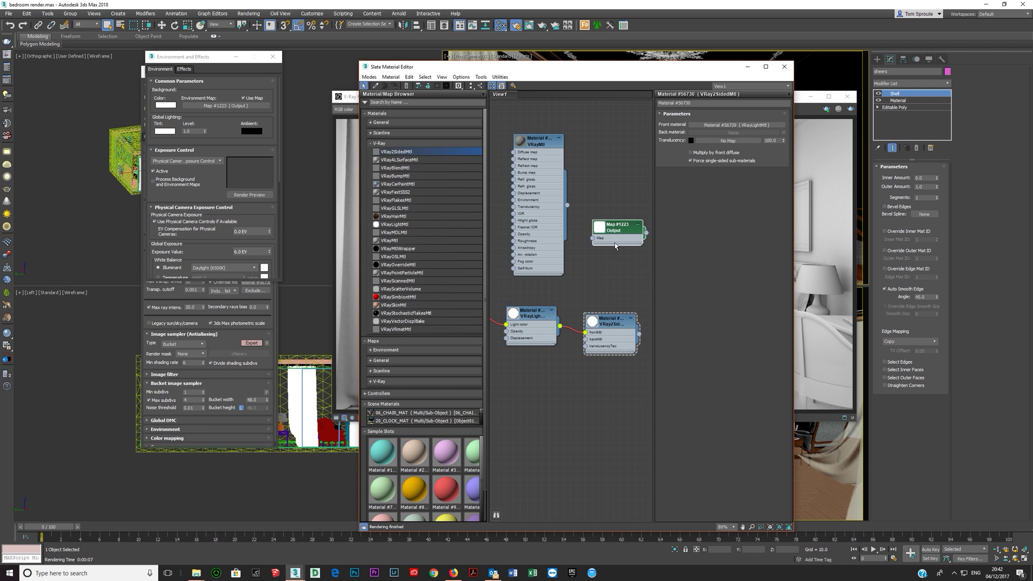
pyautogui.doubleClick(618, 232)
pyautogui.click(771, 162)
pyautogui.press('Tab')
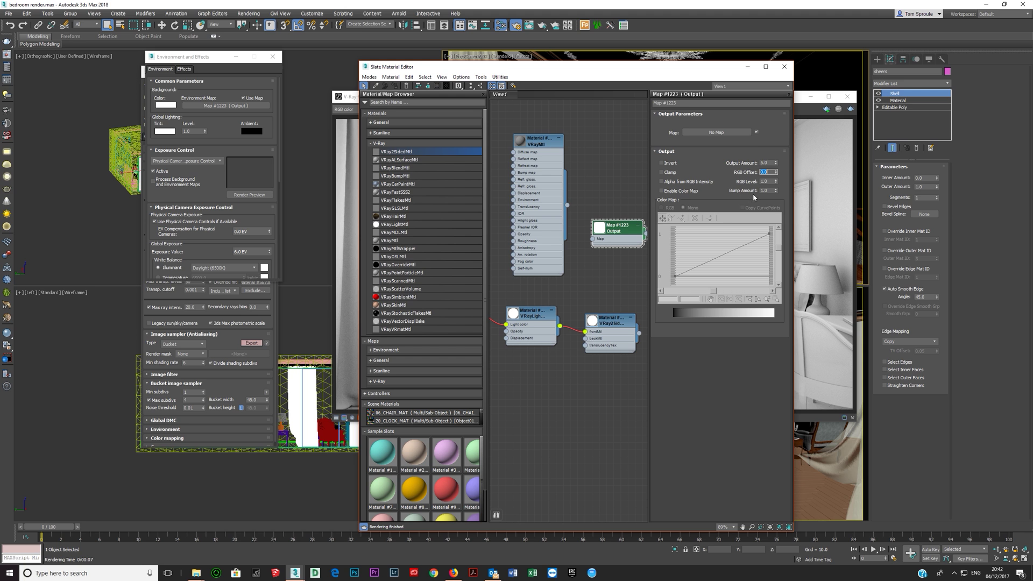
pyautogui.click(784, 66)
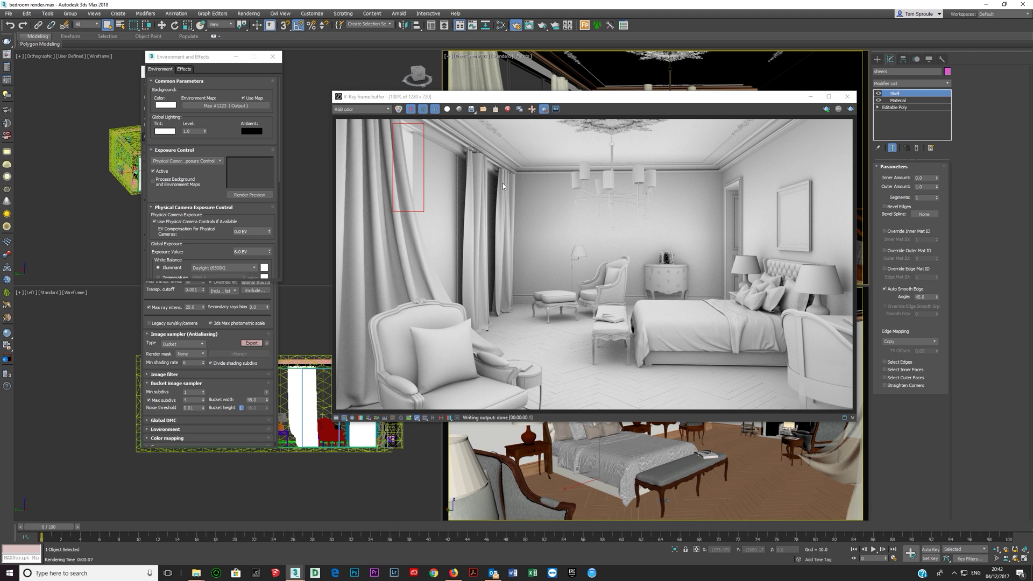
# Render the window region again with the Output environment map and switch back to the RGB color channel.
pyautogui.click(851, 108)
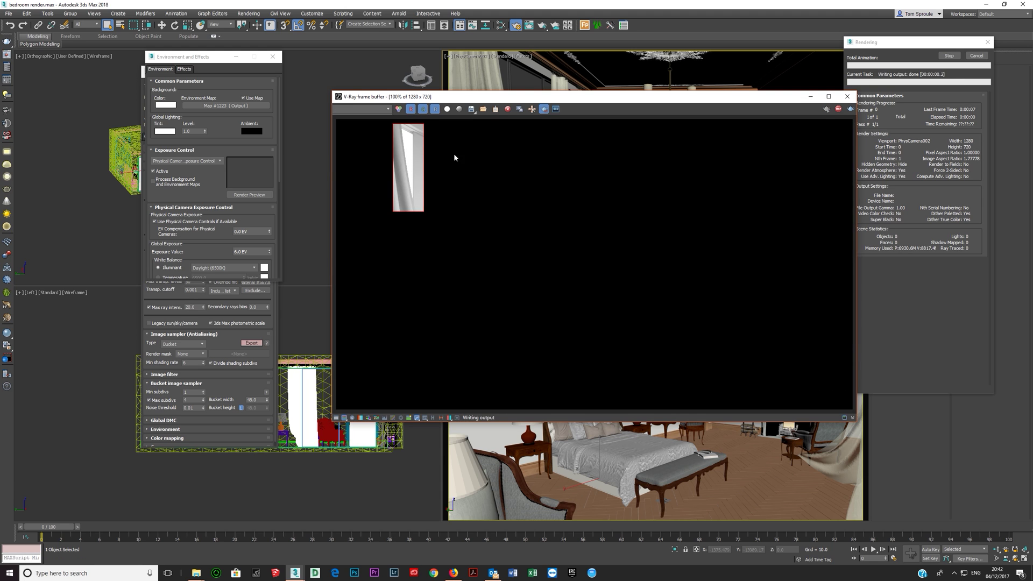
pyautogui.click(383, 110)
pyautogui.click(377, 126)
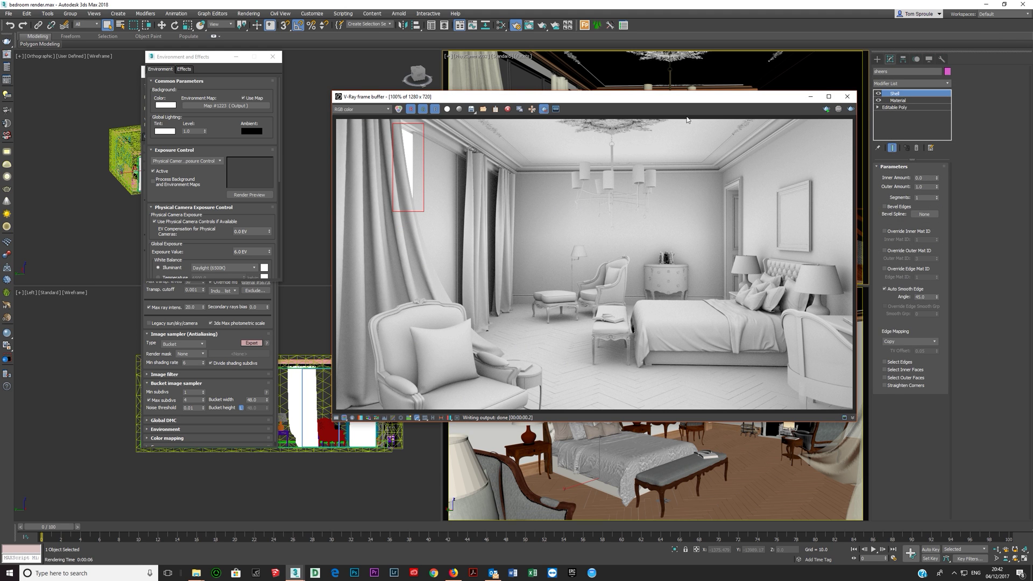
# Turn off region rendering and start a full-frame render of PhysCamera002.
pyautogui.click(544, 108)
pyautogui.click(851, 110)
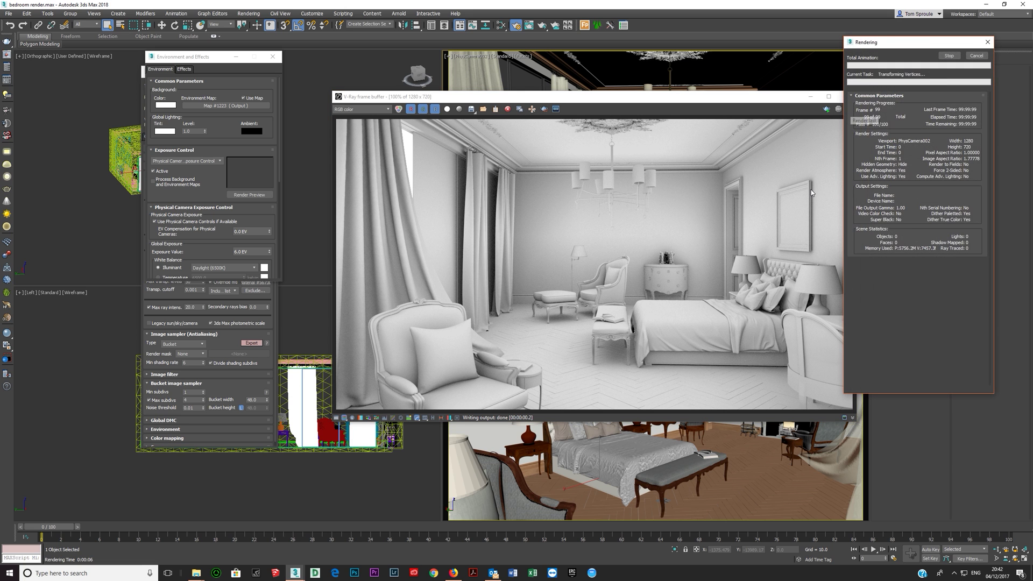